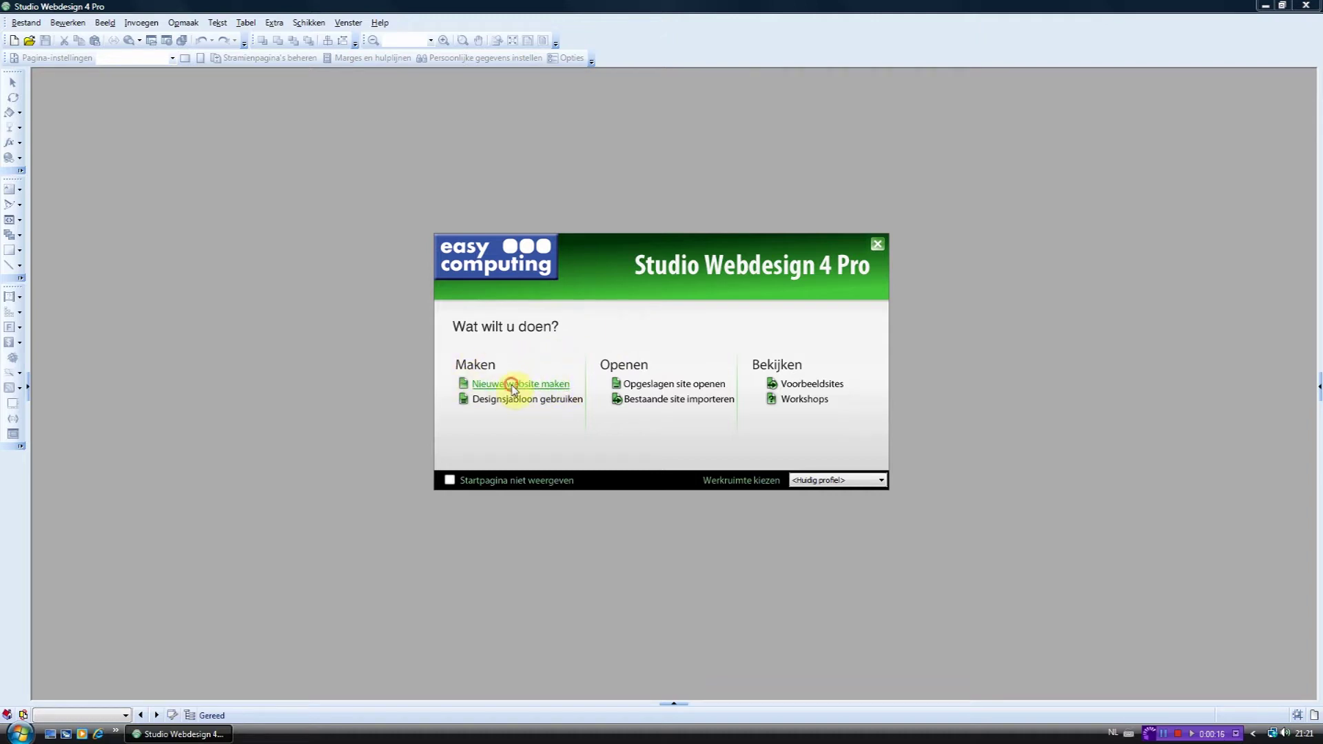
- Start a new website and add the artistic text "Test website" across the top of the page, scaled down to about 80 pt
left_click(512, 385)
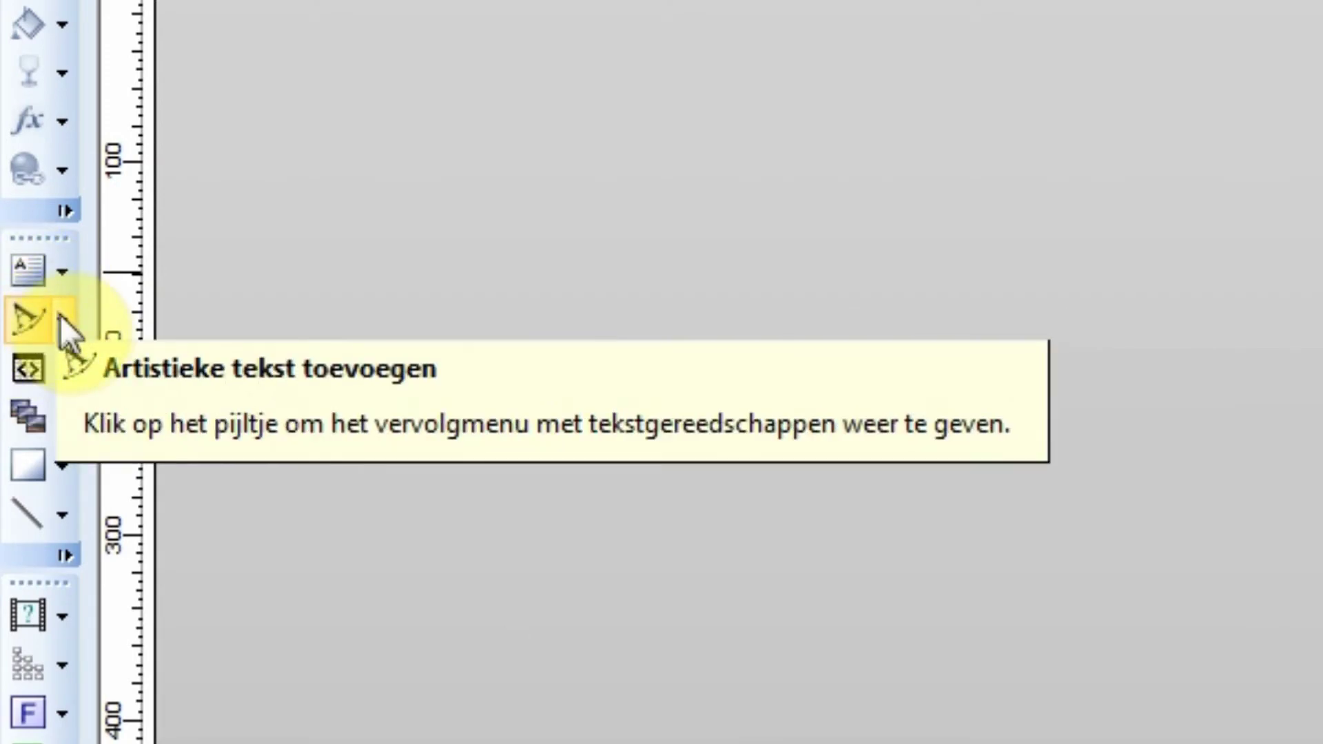
left_click(62, 320)
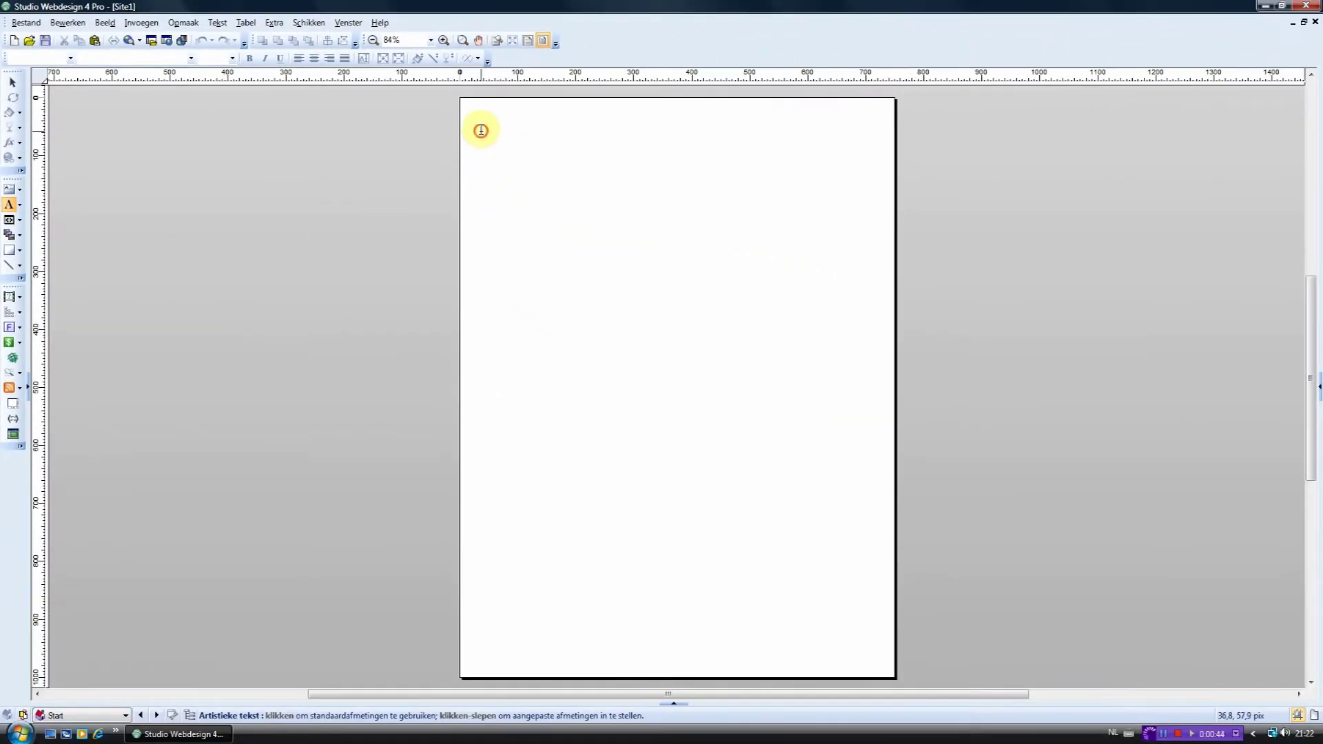
left_click_drag(481, 130, 521, 197)
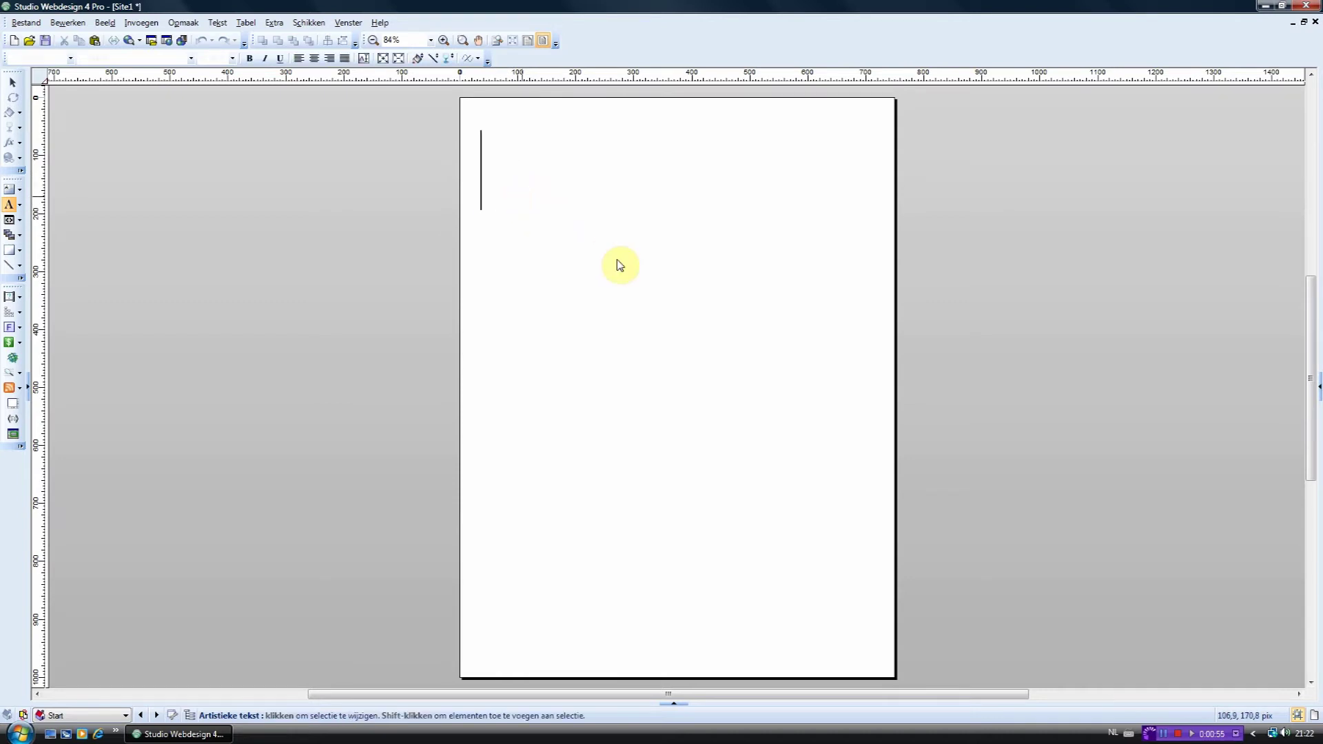
type("Test ")
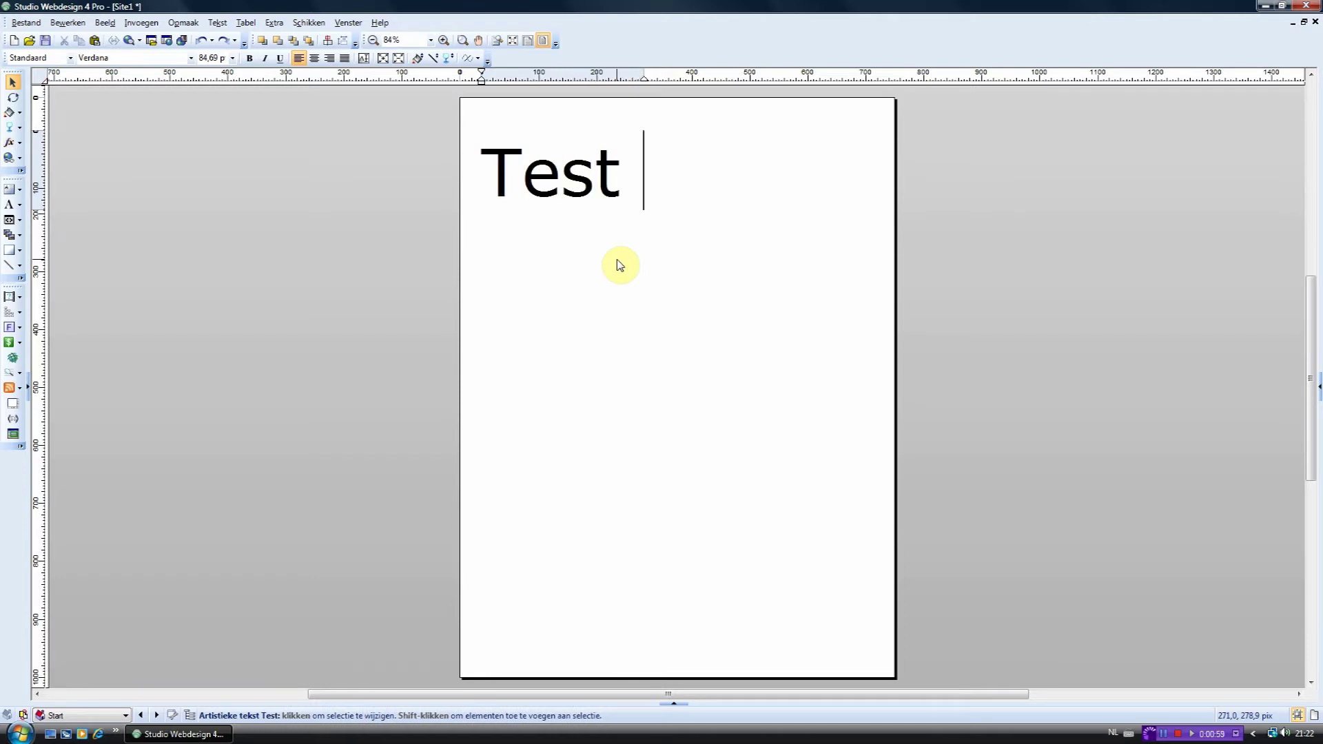
type("website")
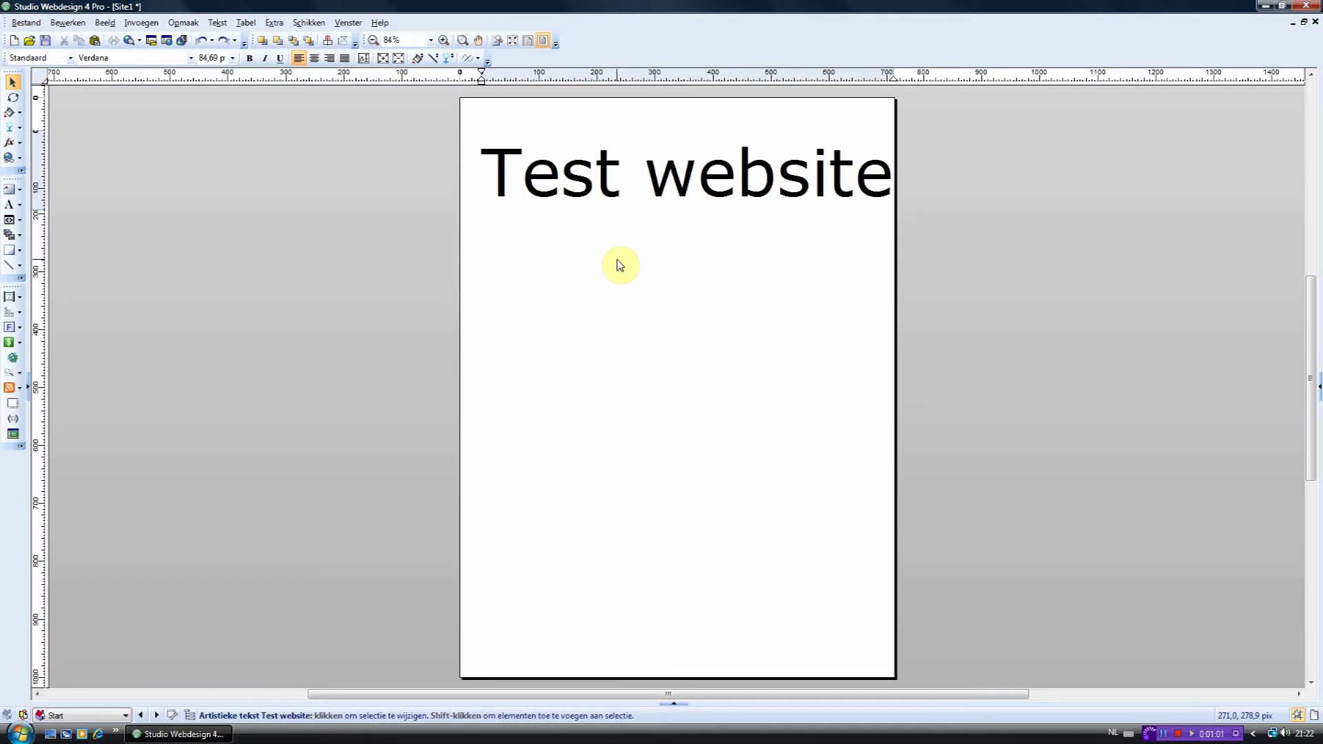
left_click_drag(886, 206, 870, 233)
left_click(789, 239)
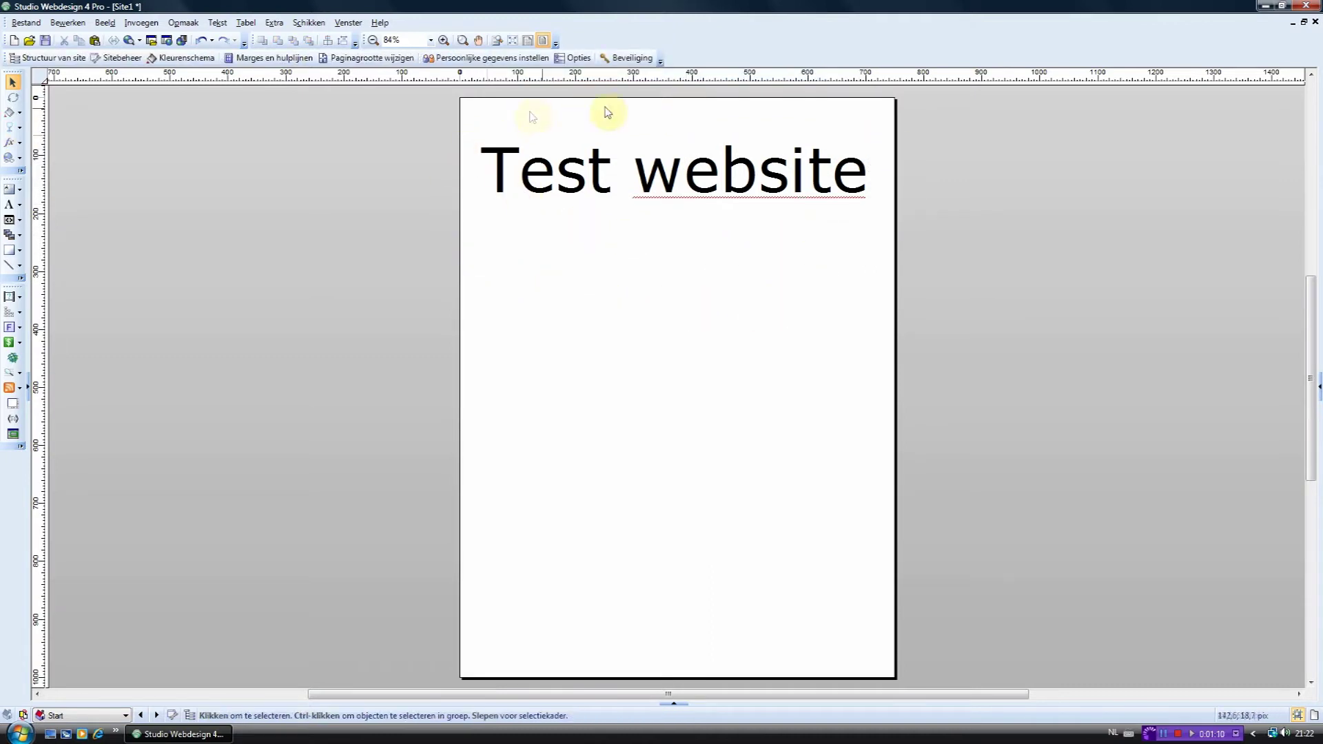
- Change the fill of the whole "Test website" title to solid red
left_click(864, 178)
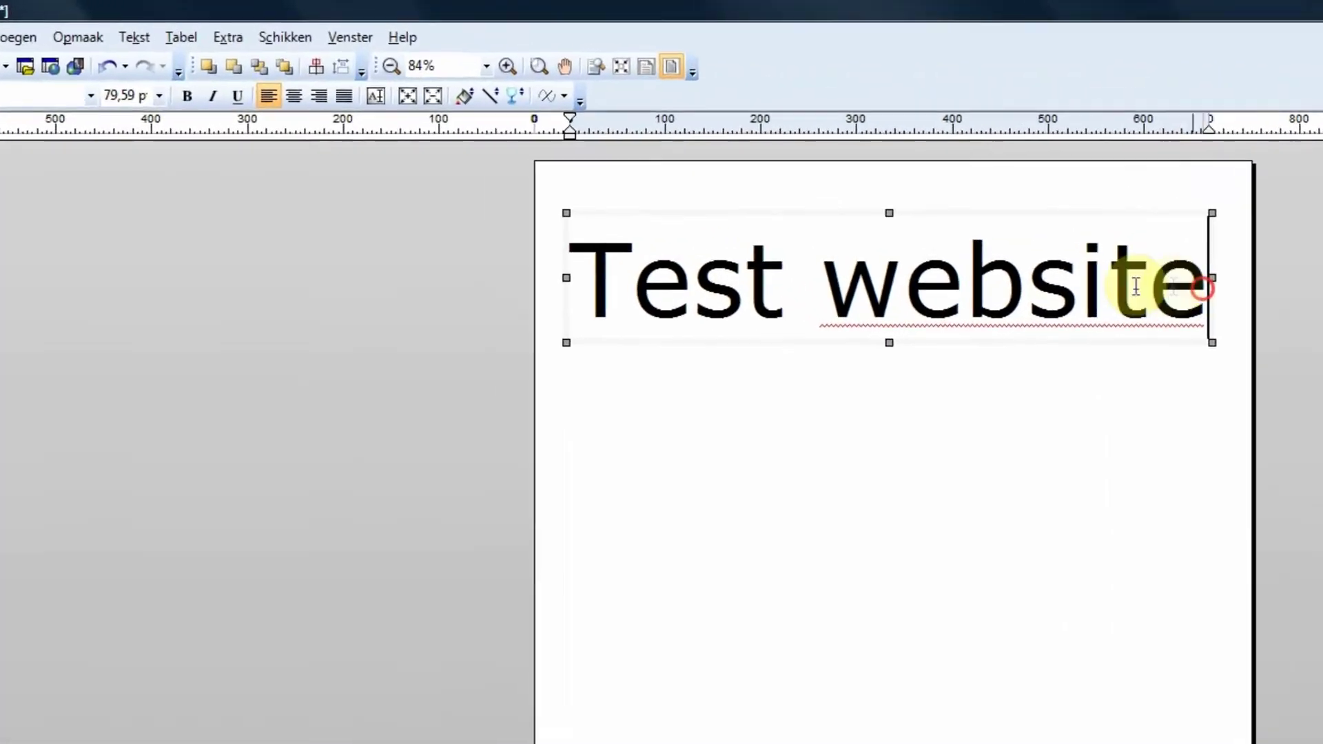
left_click_drag(1136, 286, 463, 293)
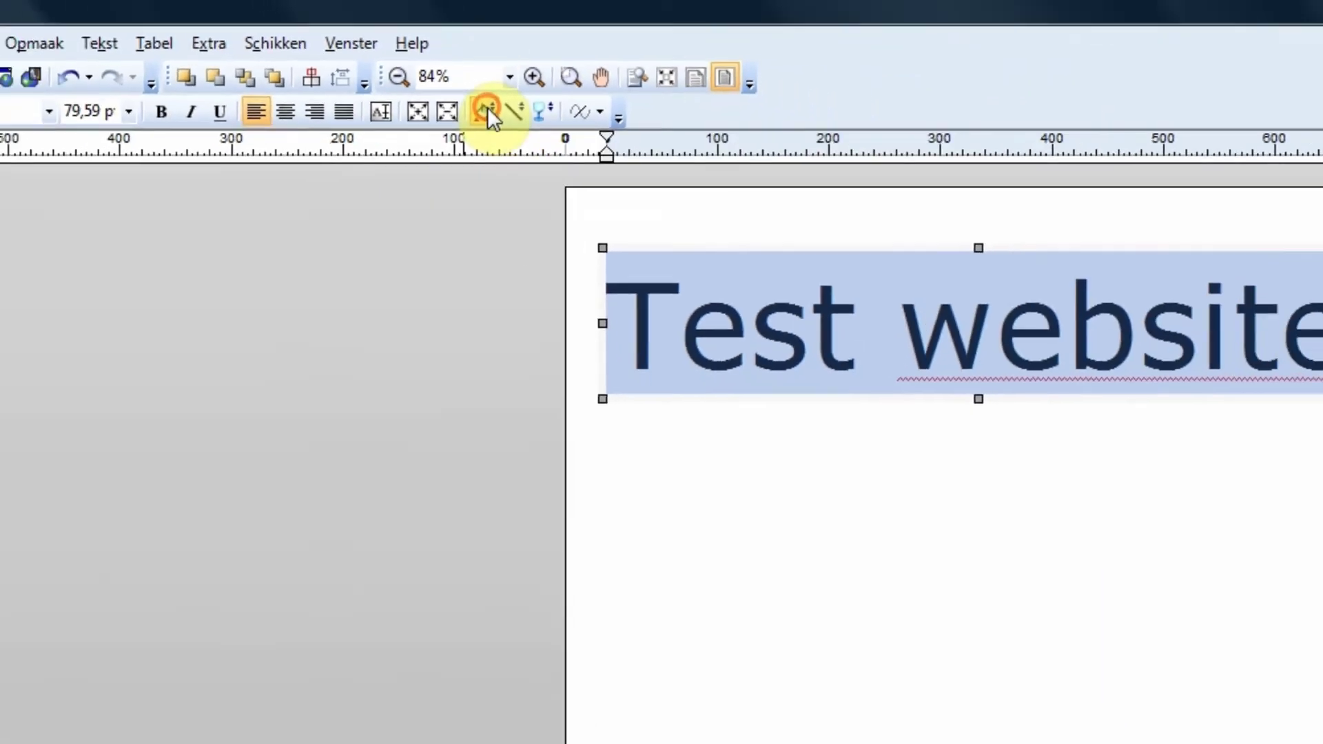
left_click(604, 208)
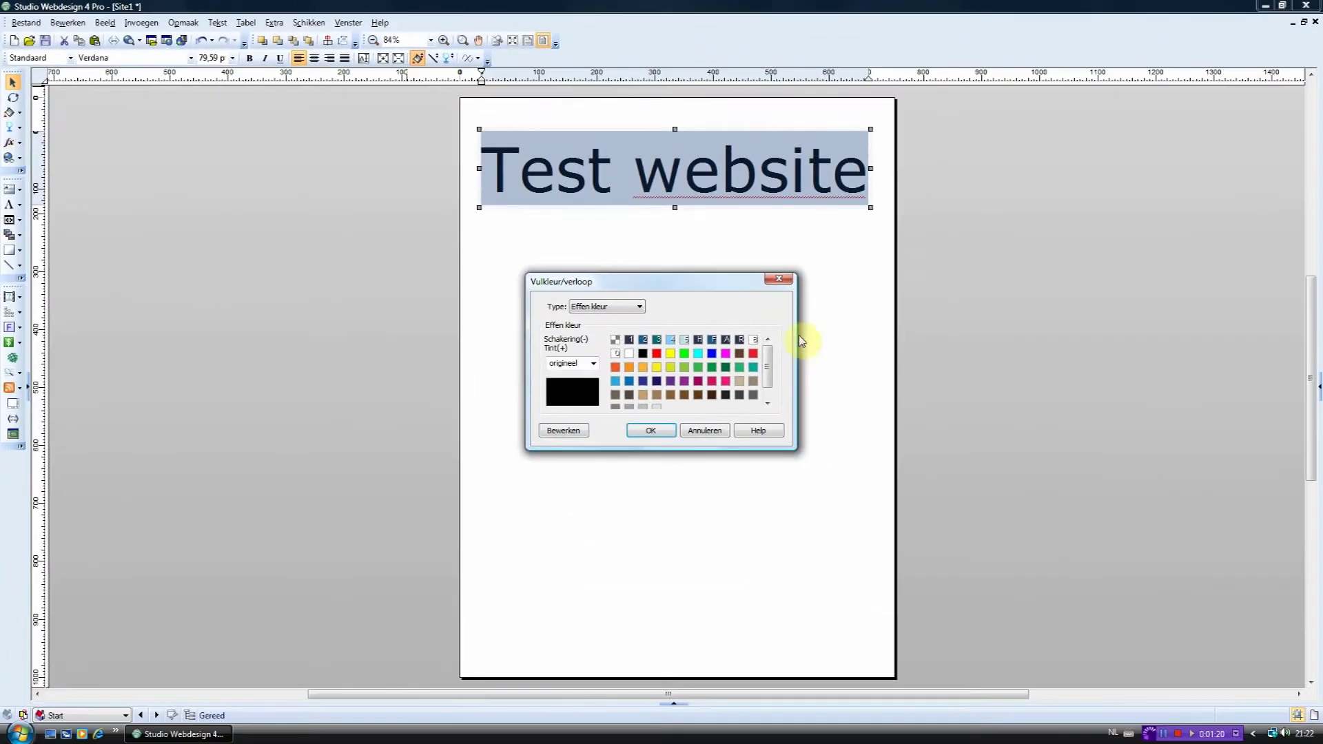
mouse_move(771, 371)
left_mouse_down()
mouse_move(770, 386)
mouse_move(772, 363)
left_mouse_up()
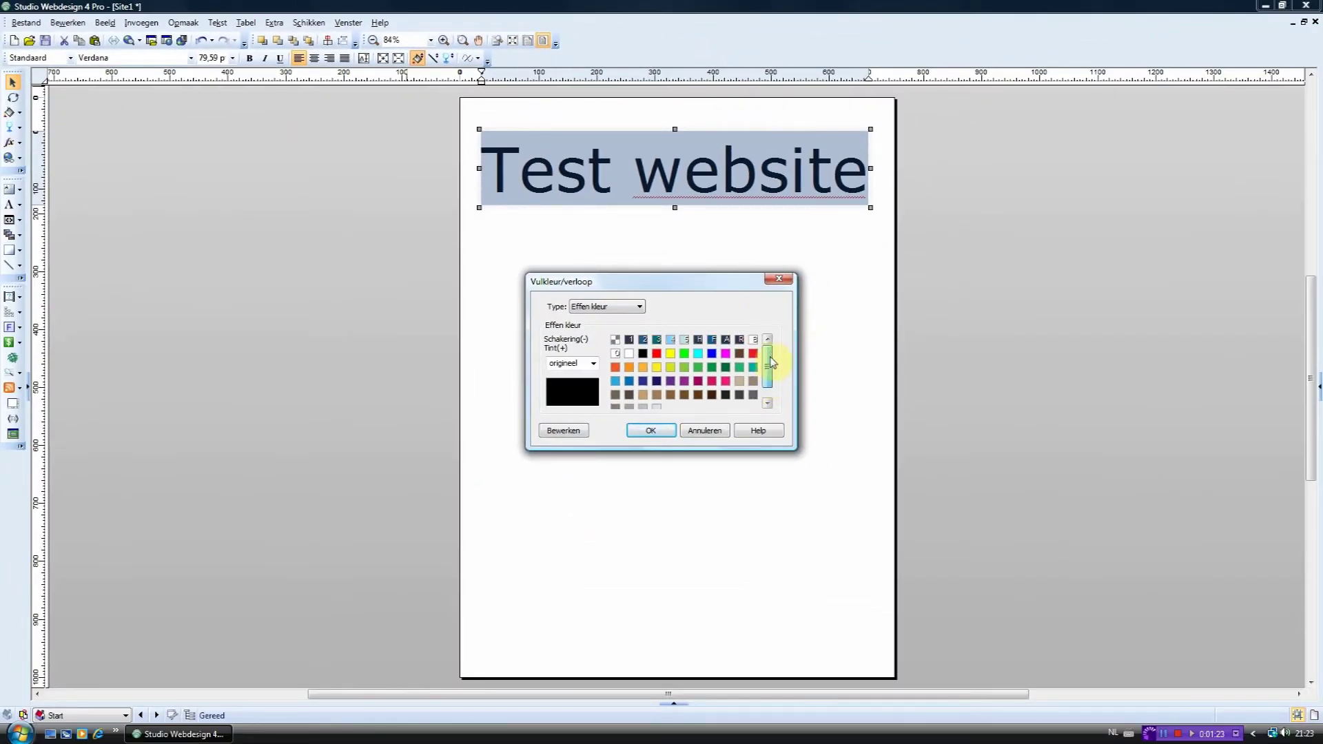
left_click(656, 355)
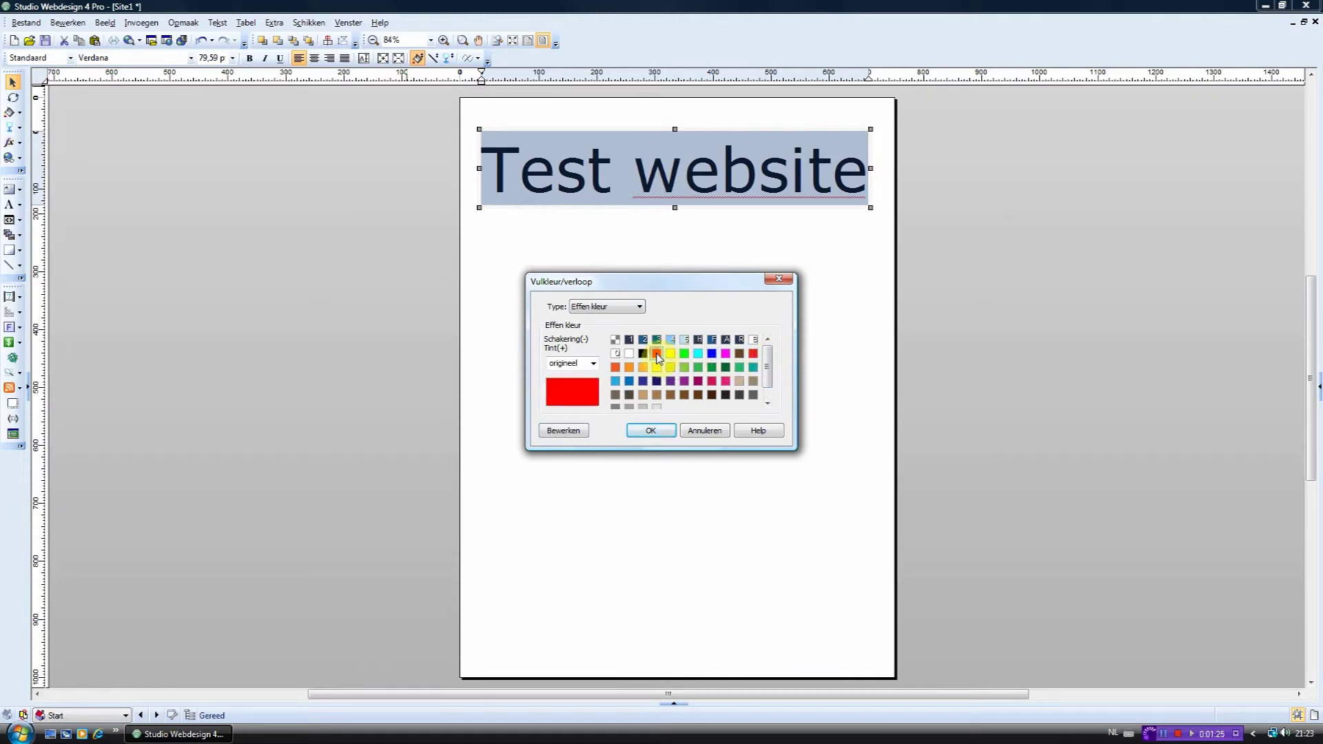
left_click(652, 430)
left_click(721, 259)
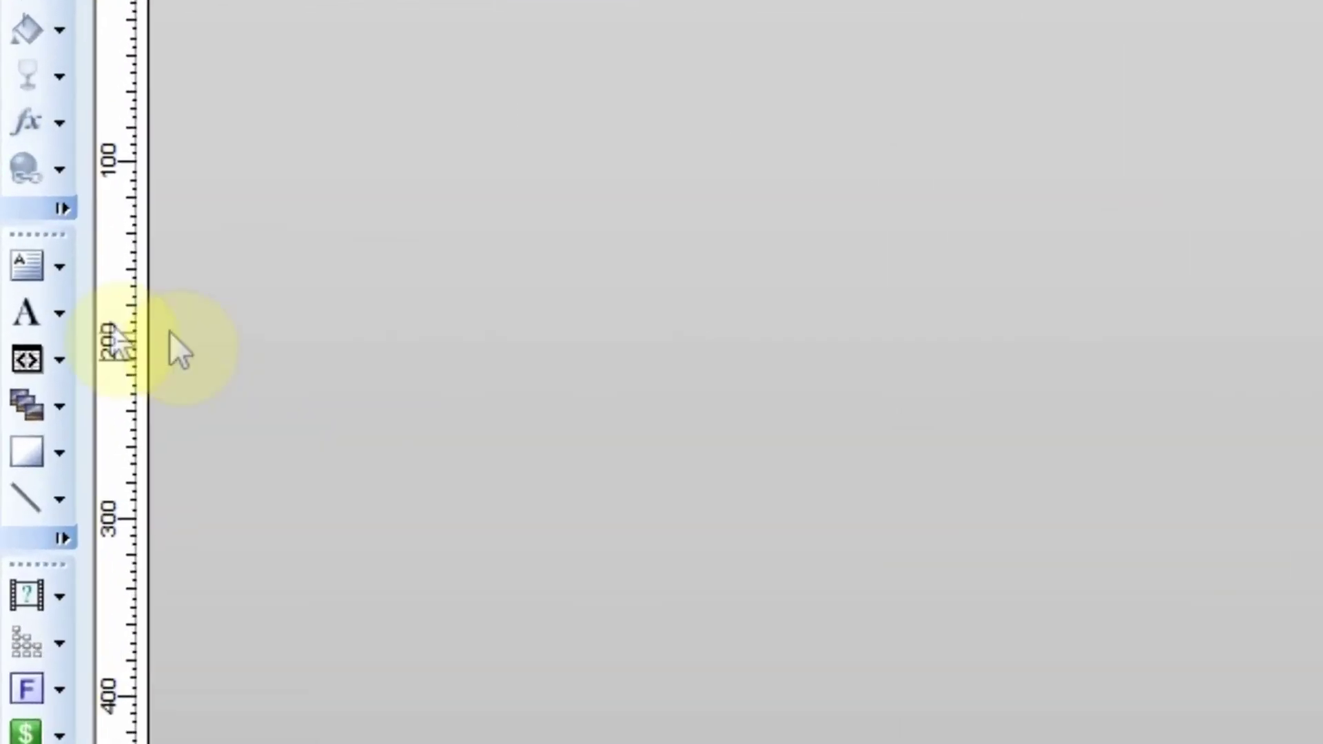
- Draw a winding freehand text path below the title and fill its whole length with random letters
left_click(59, 313)
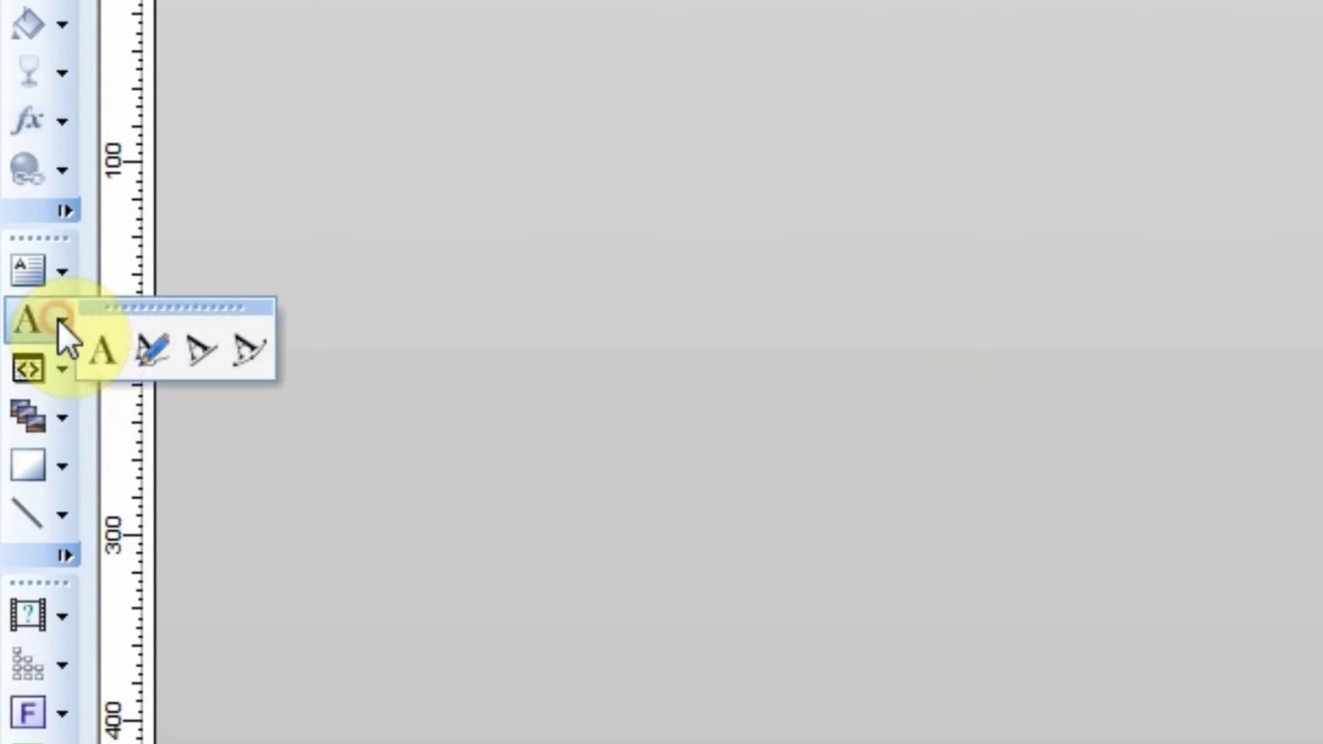
left_click(150, 350)
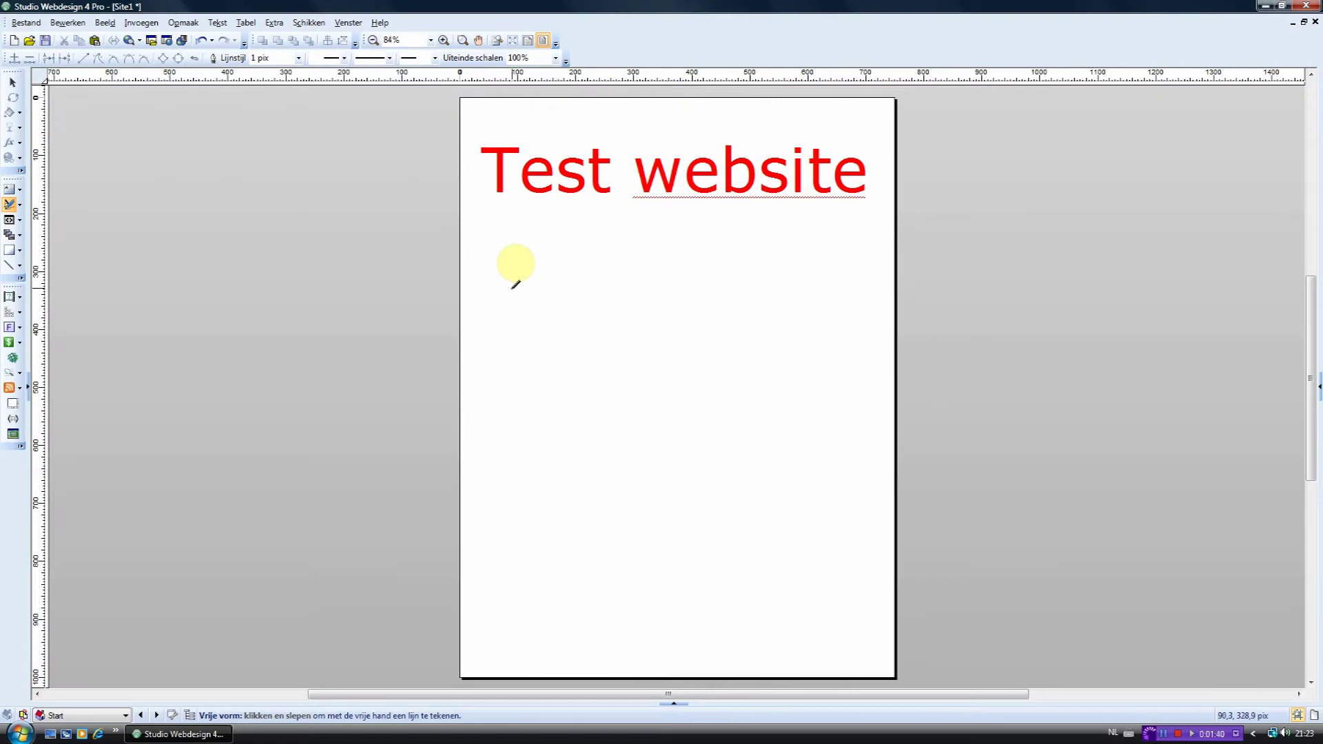
mouse_move(506, 299)
left_mouse_down()
mouse_move(620, 266)
mouse_move(658, 273)
mouse_move(680, 300)
mouse_move(681, 328)
mouse_move(556, 431)
mouse_move(570, 465)
mouse_move(635, 491)
mouse_move(703, 488)
mouse_move(768, 419)
mouse_move(819, 432)
mouse_move(836, 473)
mouse_move(798, 538)
mouse_move(803, 592)
mouse_move(866, 626)
left_mouse_up()
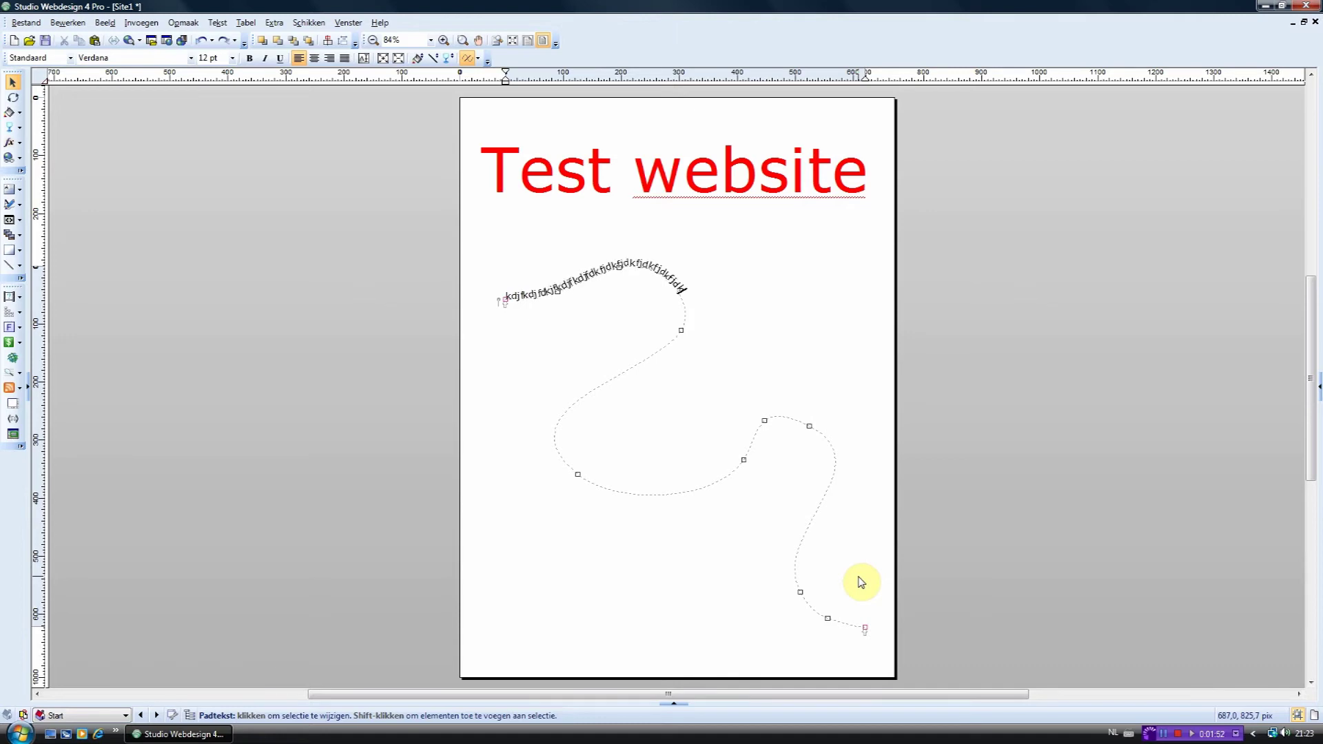
type(";kfsAD")
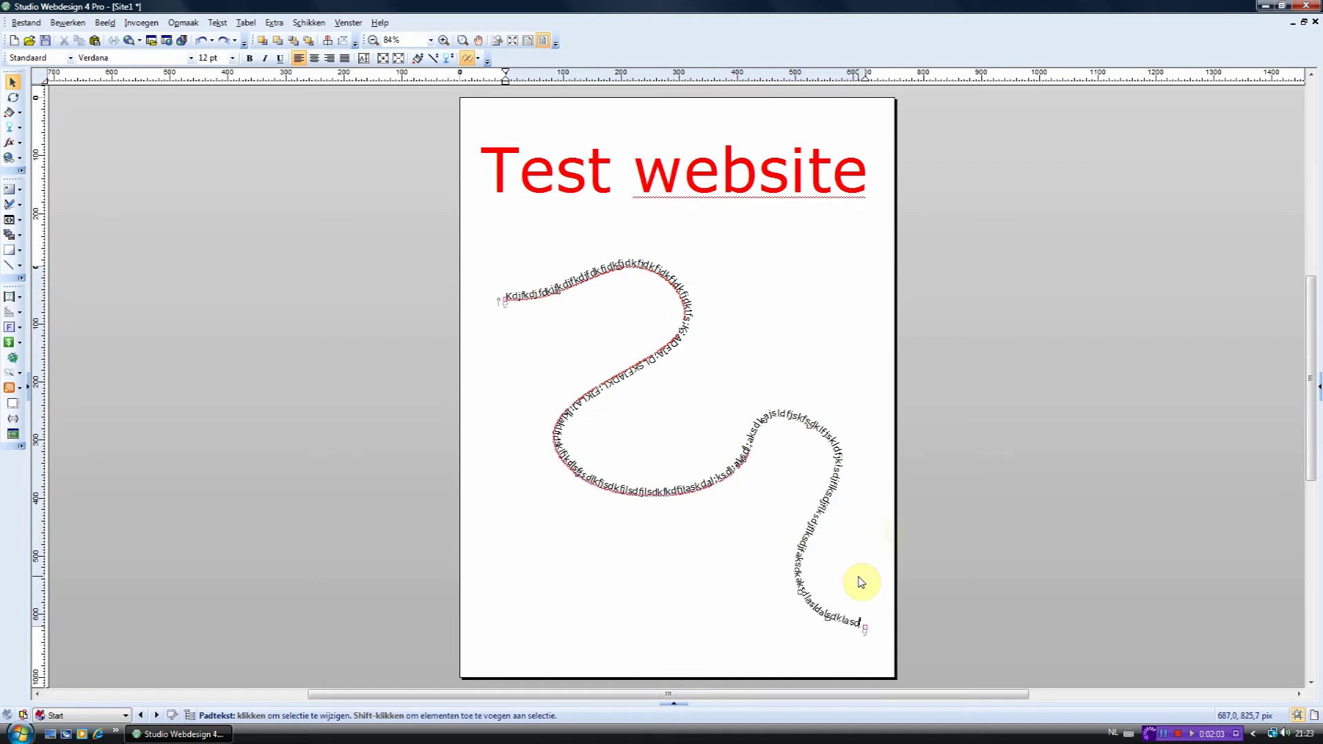
left_click(860, 582)
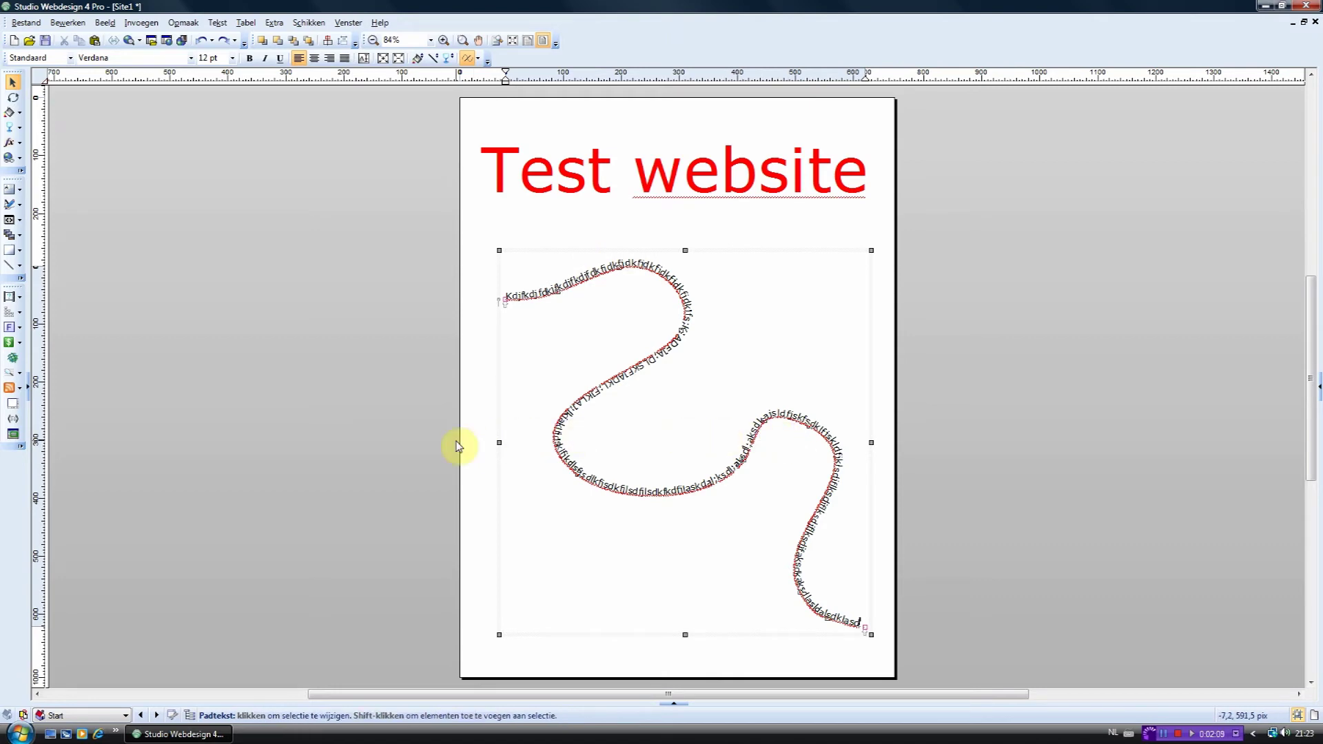
- Undo the random letters and the freehand text path below the title
left_click(67, 23)
left_click(73, 38)
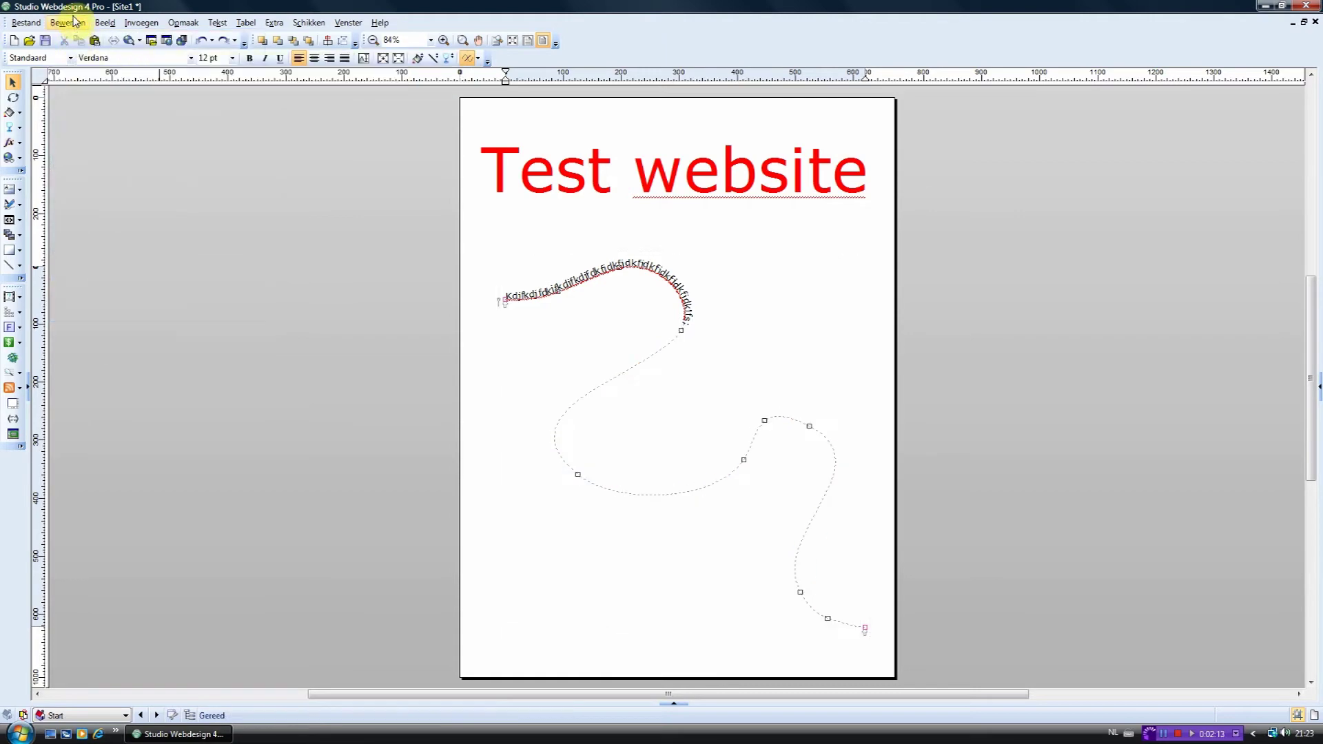
left_click(69, 23)
left_click(76, 40)
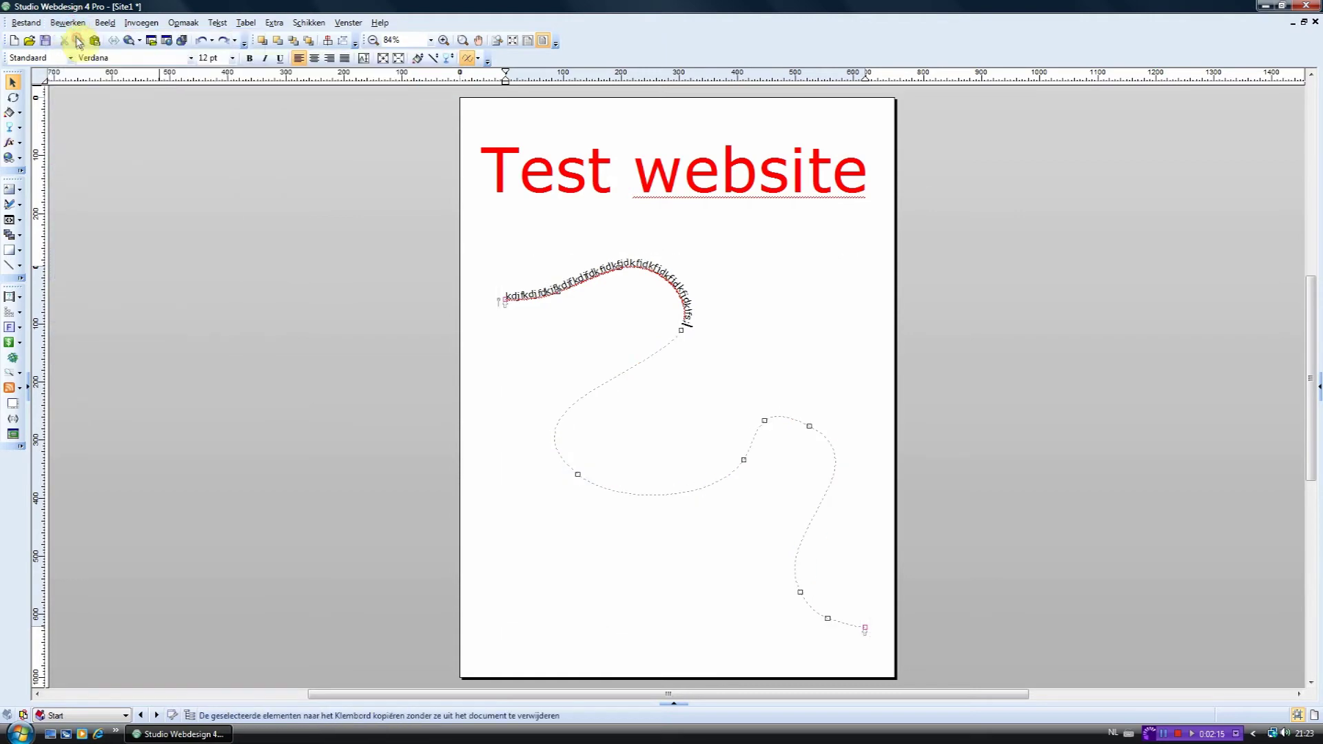
left_click(69, 23)
left_click(73, 38)
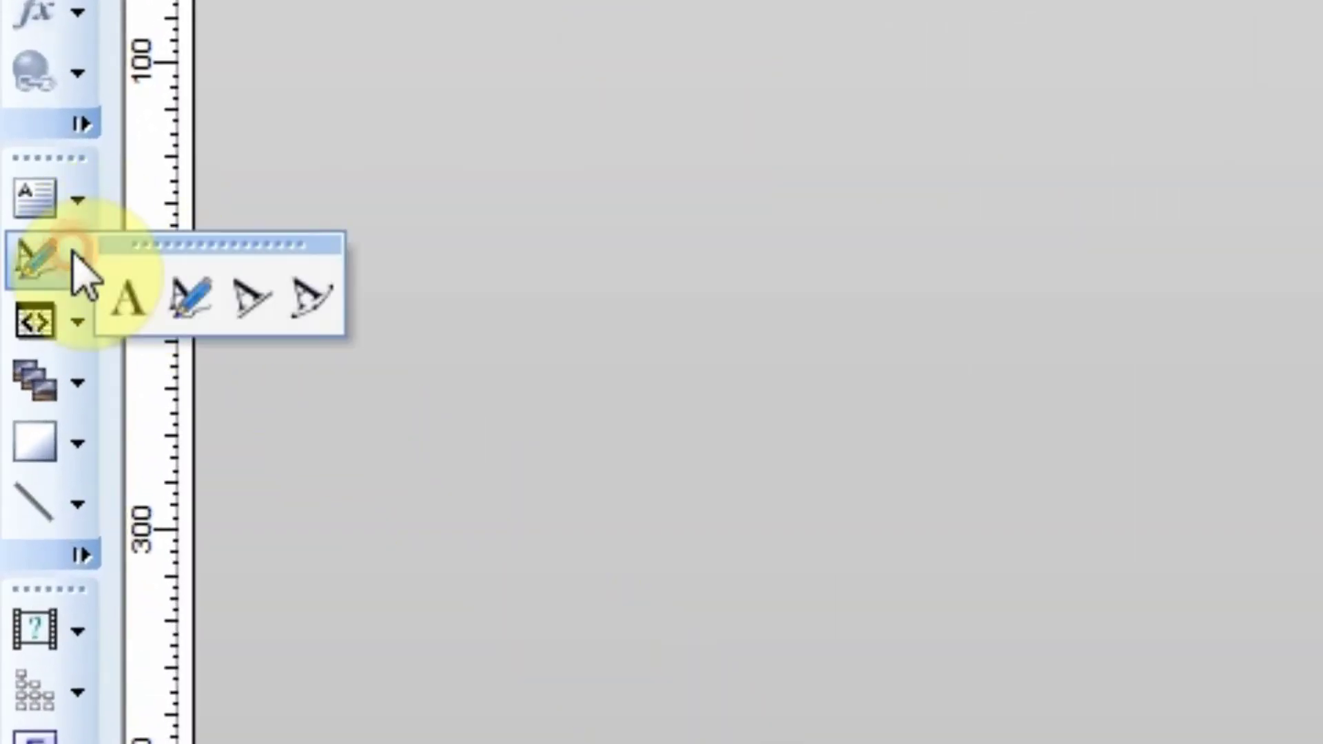
- Add straight path text "Add your text here" sloping down across the page, and stretch its frame into a steeper diagonal
left_click(252, 296)
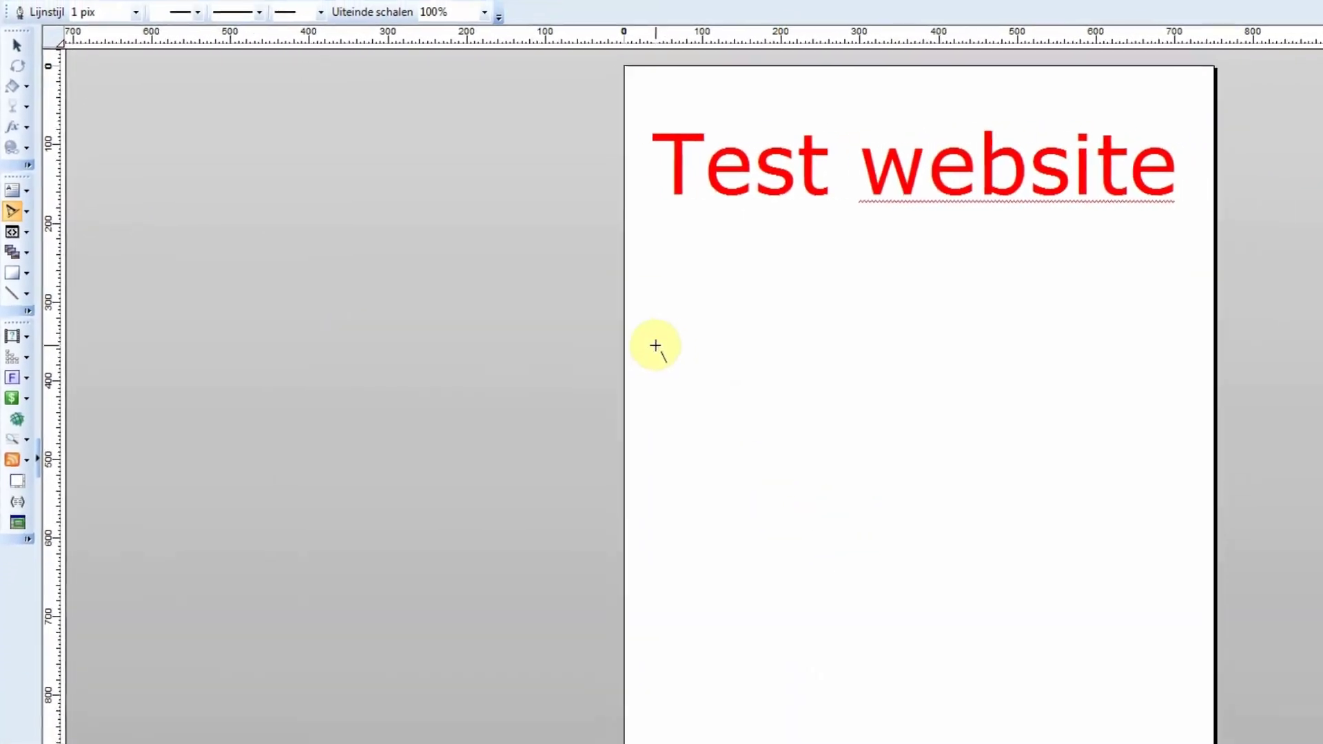
left_click_drag(661, 343, 1145, 556)
left_click_drag(843, 459, 843, 460)
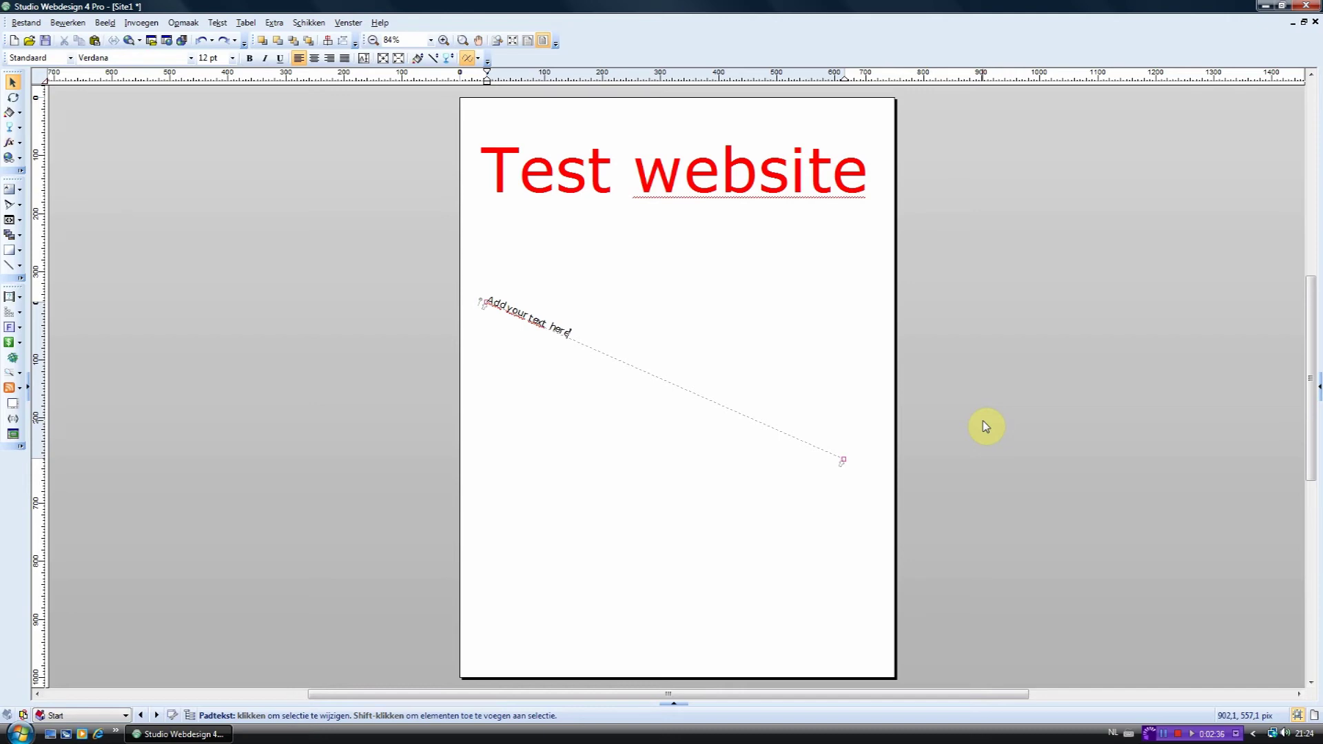
key("Escape")
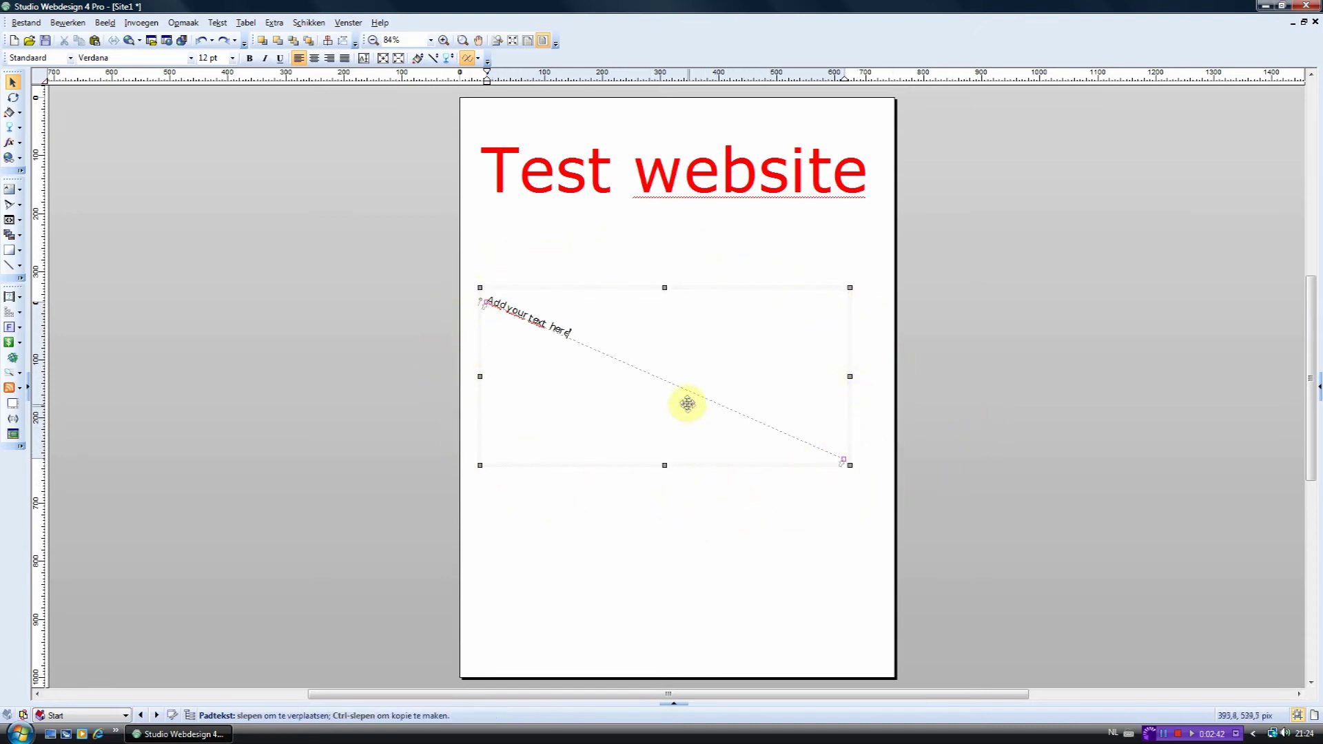
left_click_drag(685, 402, 672, 403)
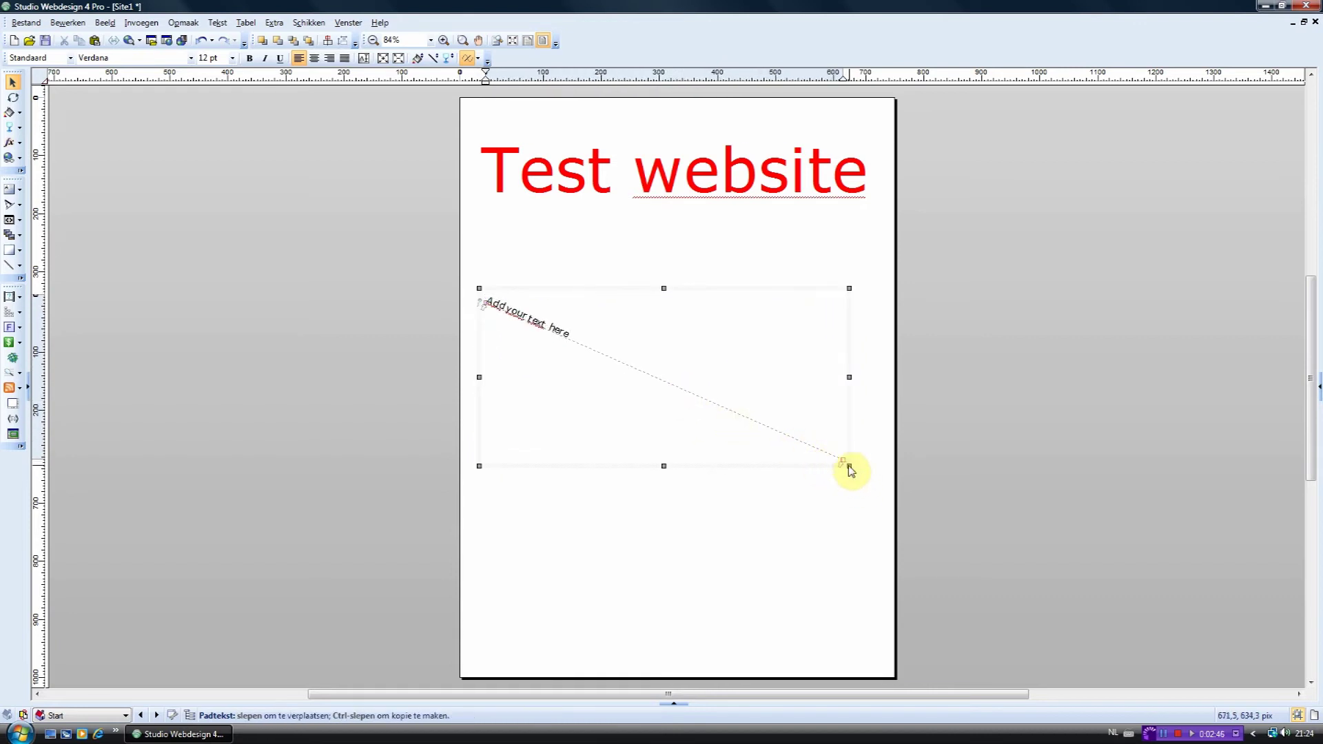
left_click_drag(849, 465, 856, 559)
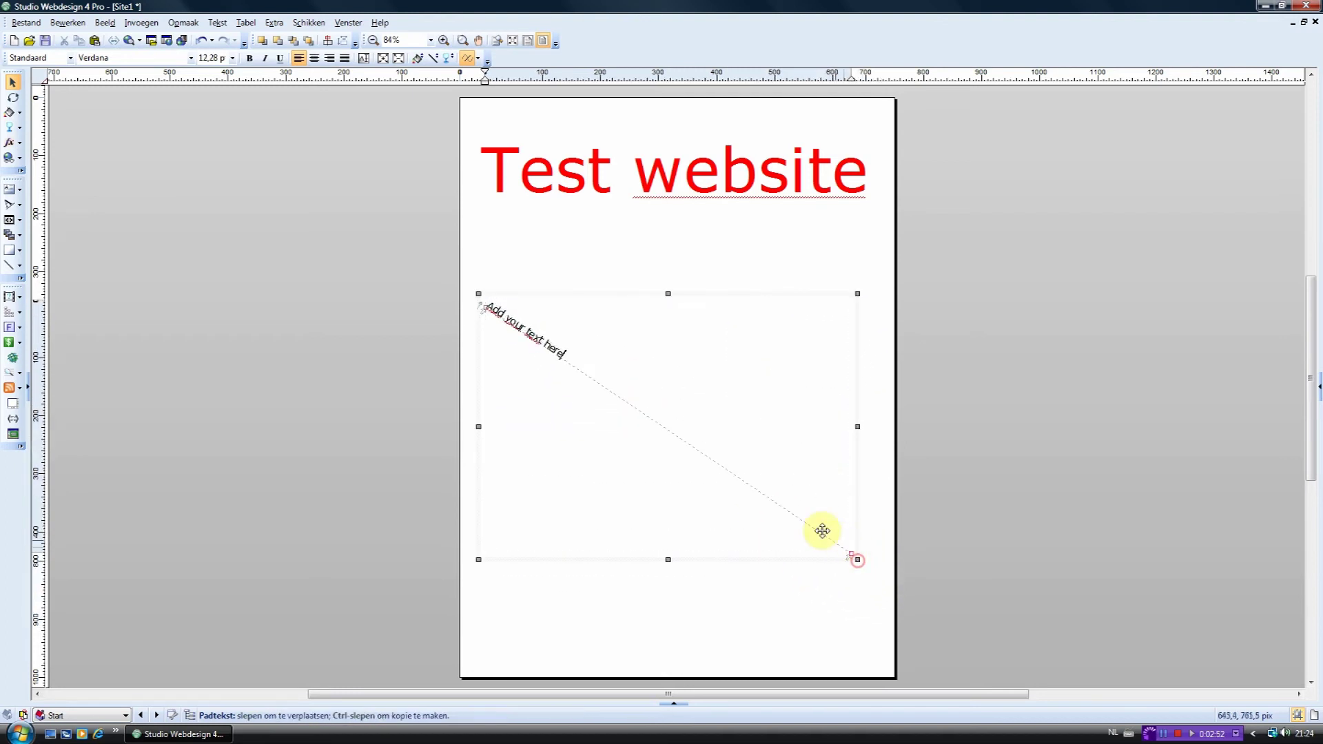
- Undo the scaling and move of the diagonal path text, its typed wording and the line itself
left_click(68, 22)
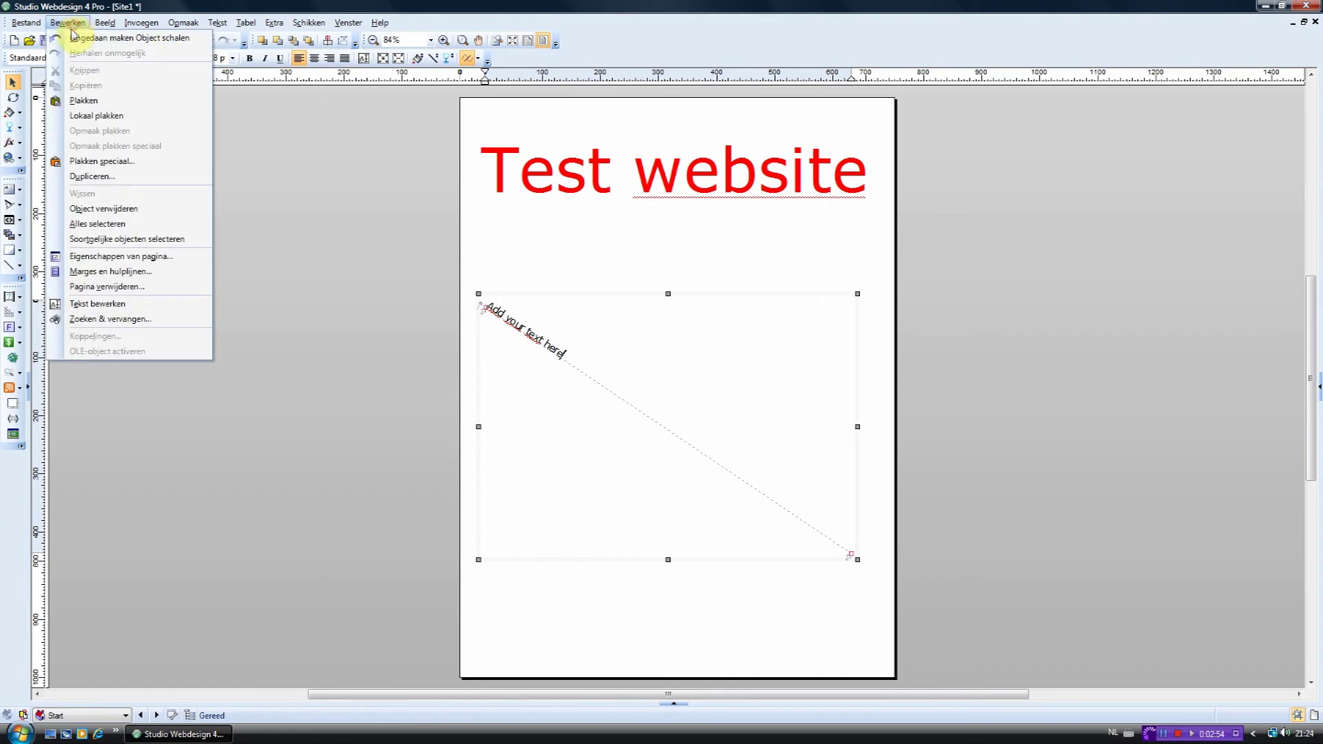
left_click(80, 39)
left_click(68, 22)
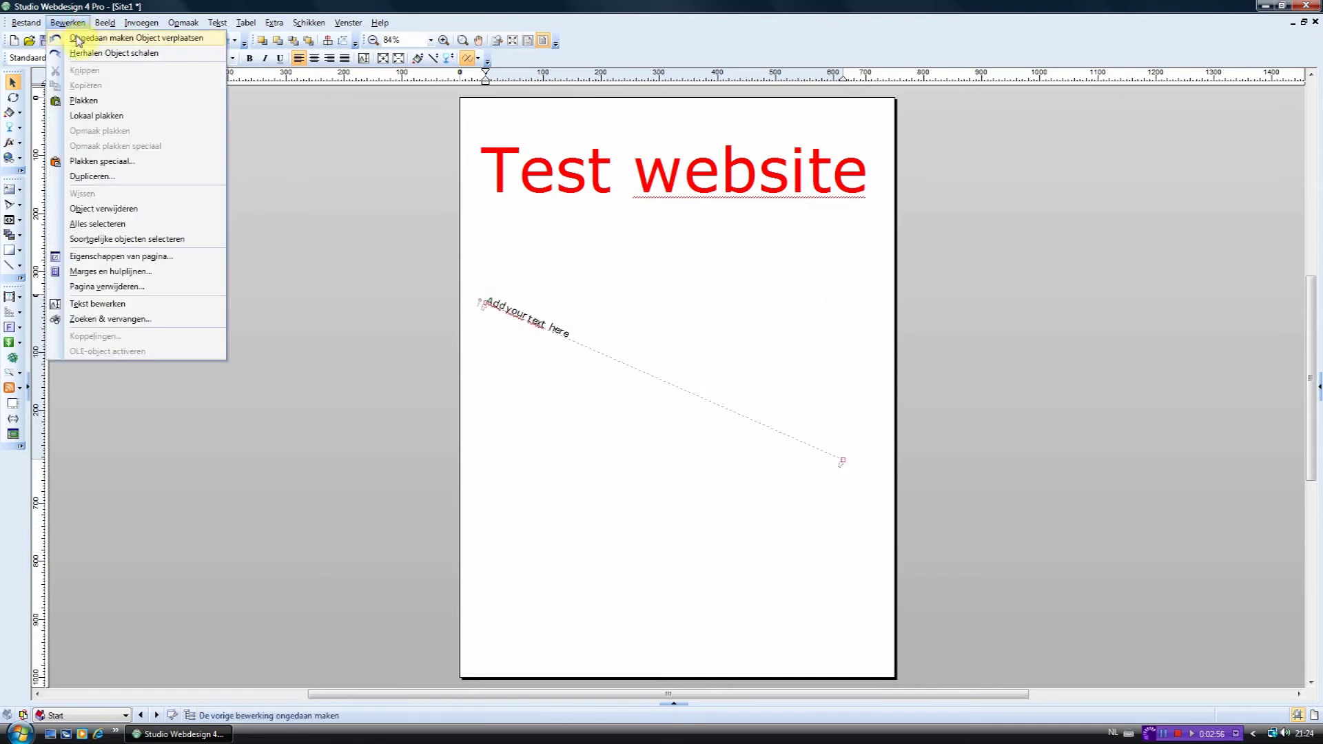
left_click(77, 37)
left_click(68, 22)
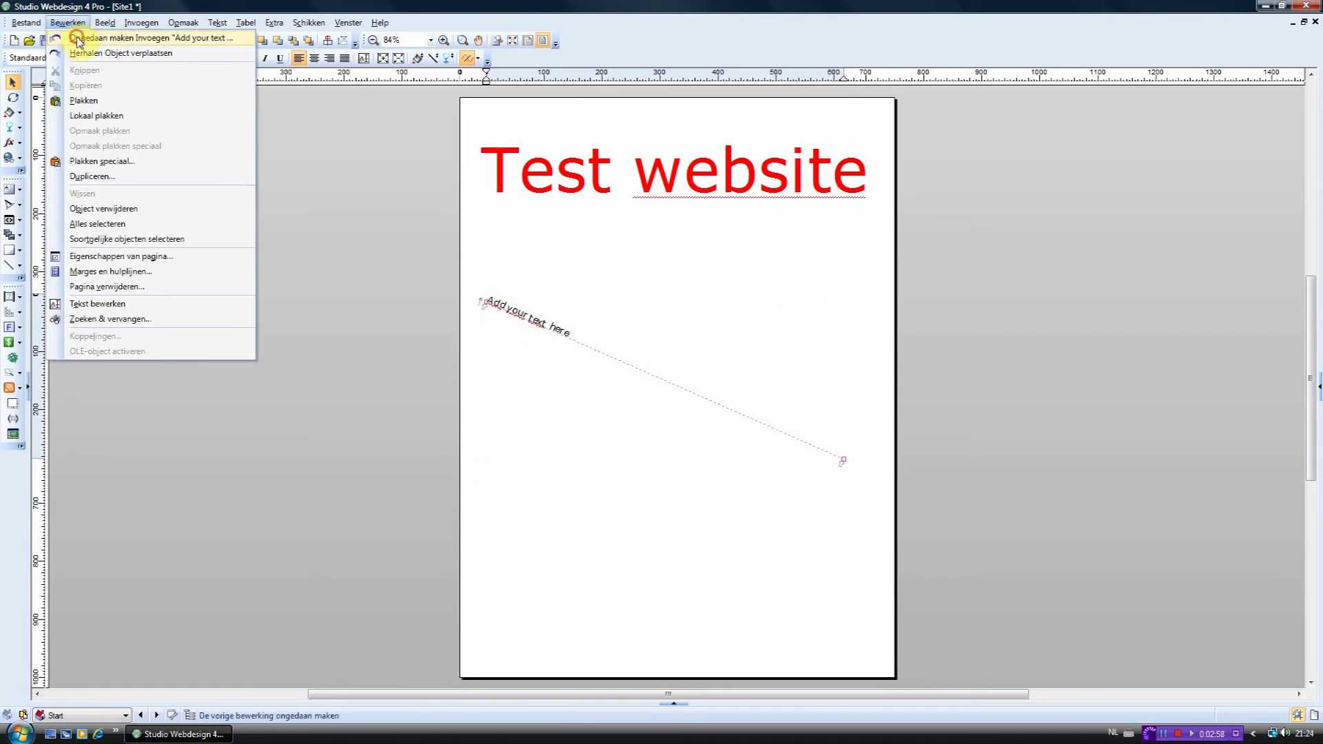
left_click(77, 37)
left_click(69, 22)
left_click(77, 36)
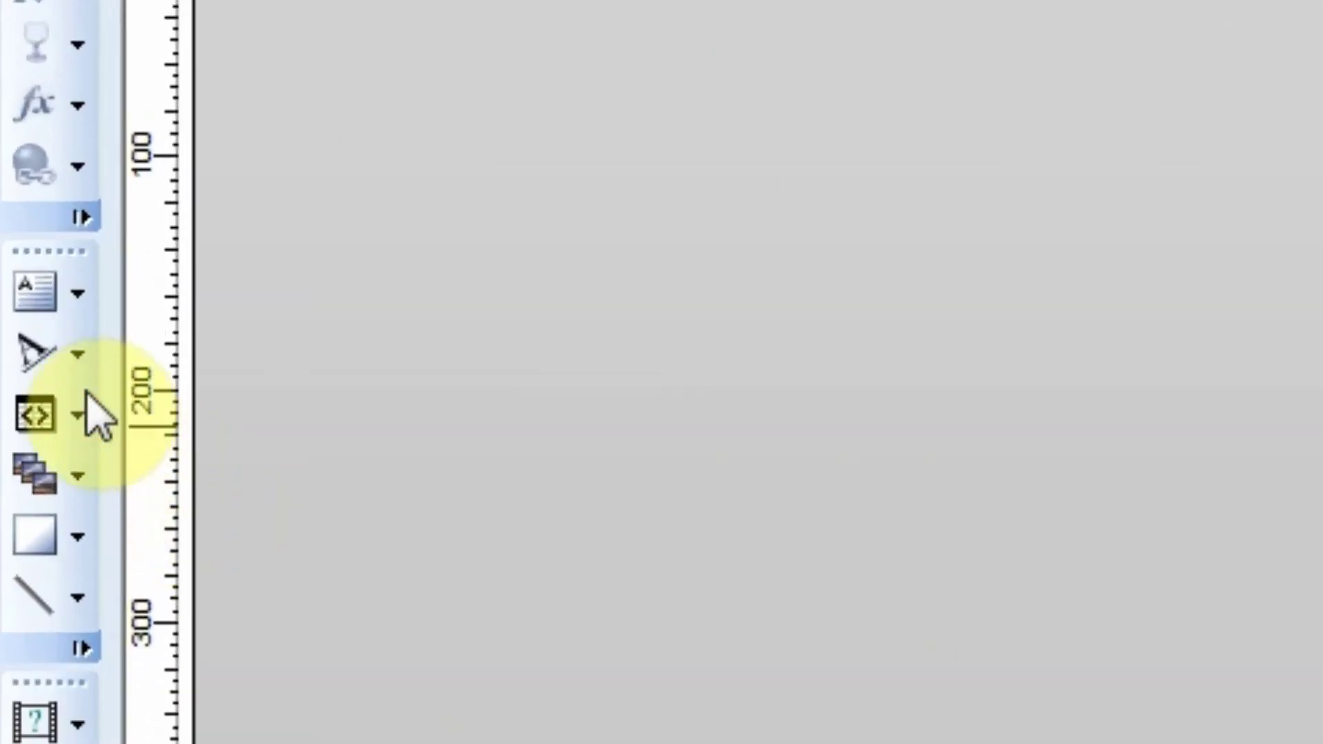
- Draw a curved text path below the title that bulges to mid-page and curves back toward the page's lower left corner
left_click(26, 223)
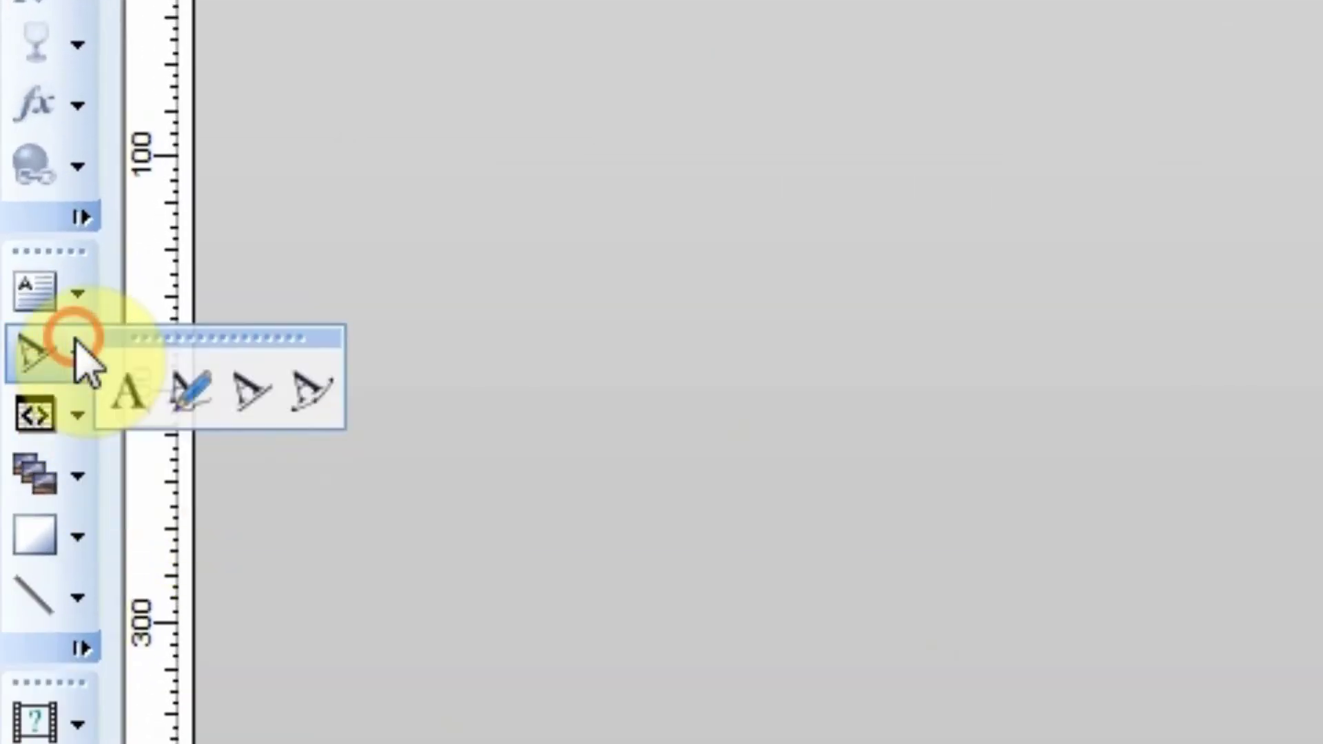
left_click(310, 395)
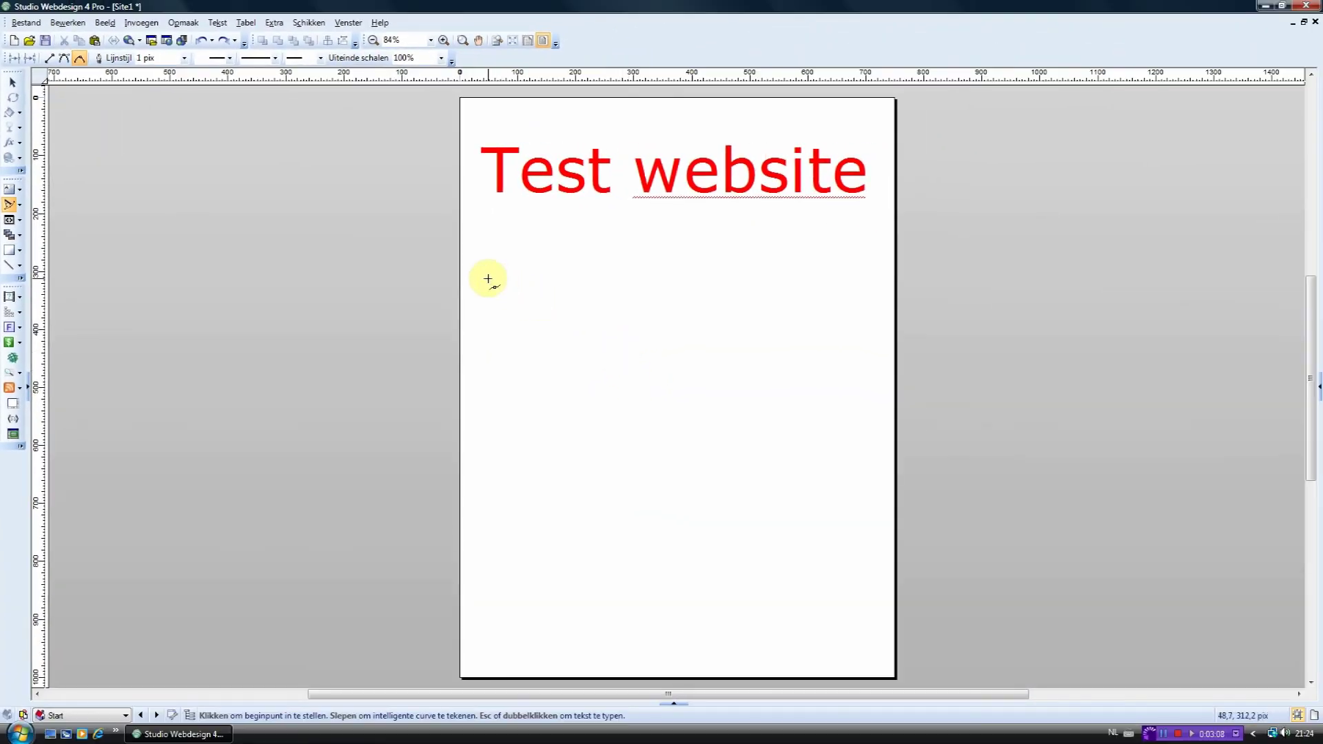
left_click_drag(488, 278, 671, 396)
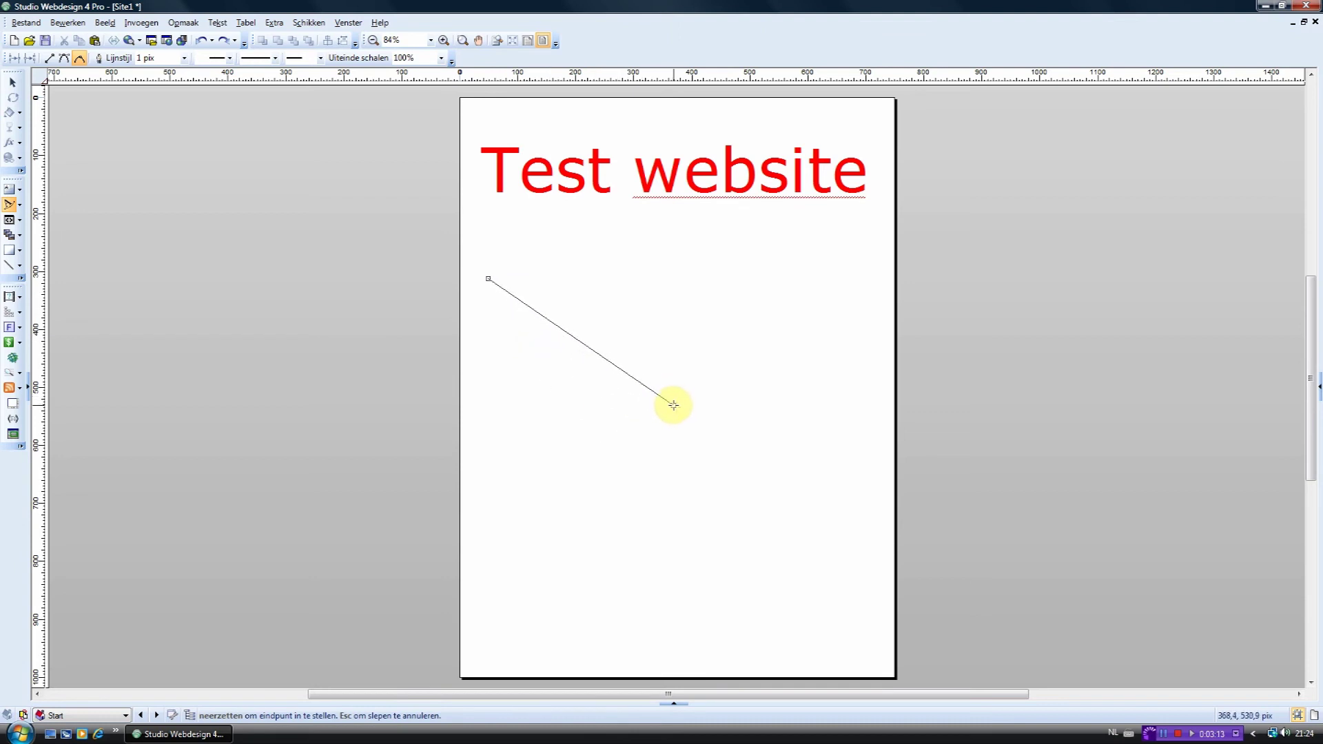
left_click_drag(676, 407, 677, 407)
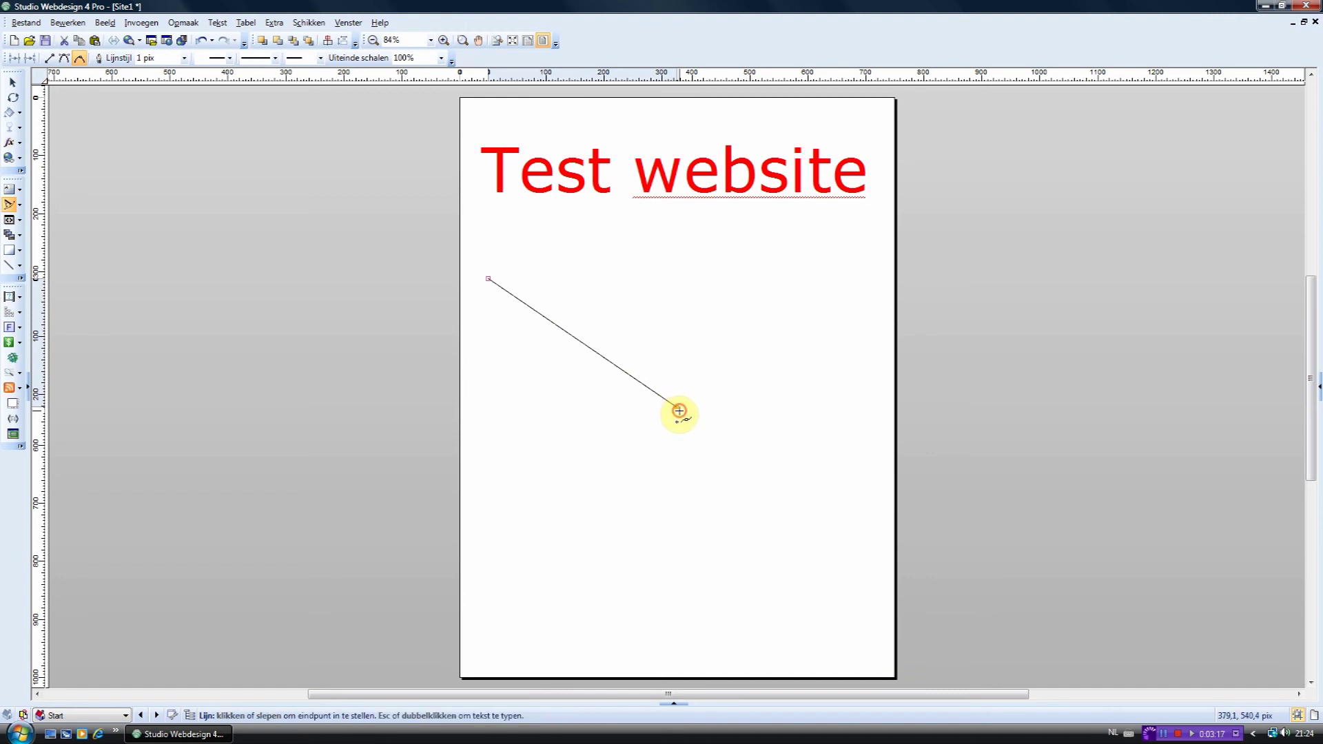
left_click_drag(678, 411, 514, 612)
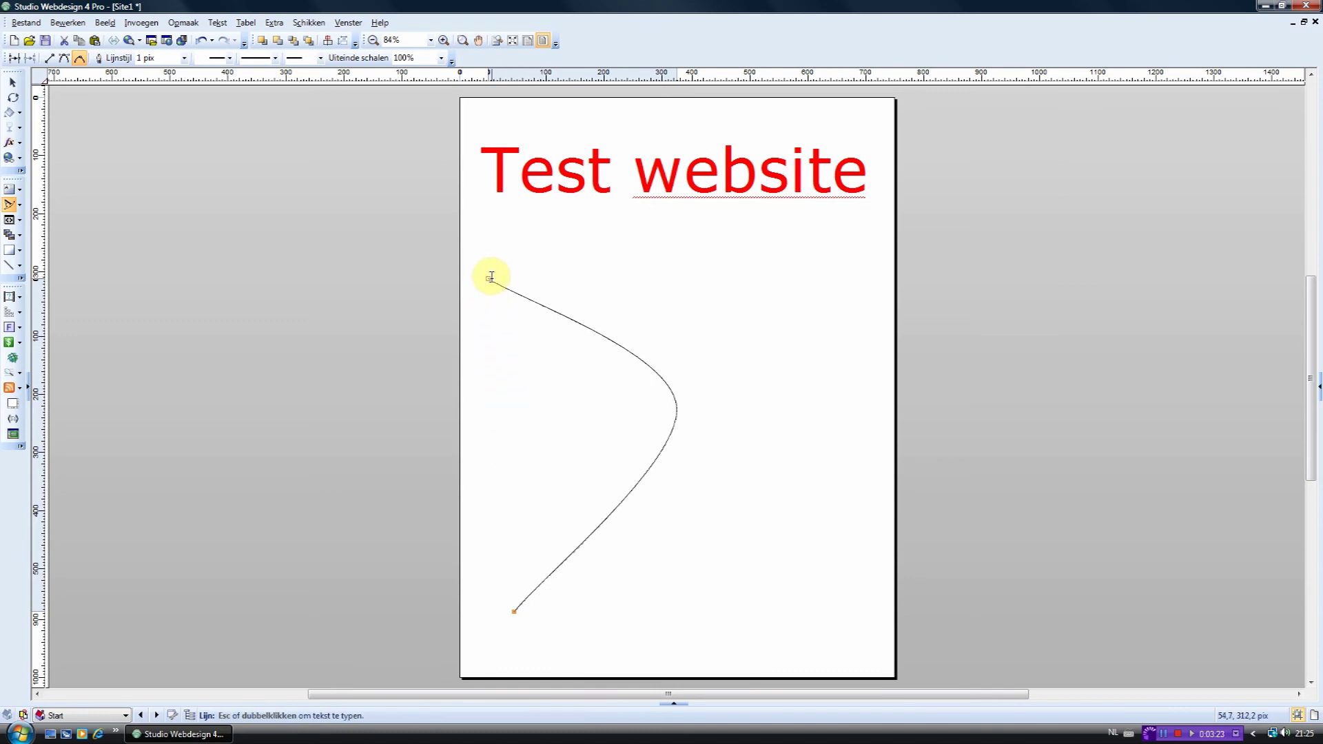
key("Escape")
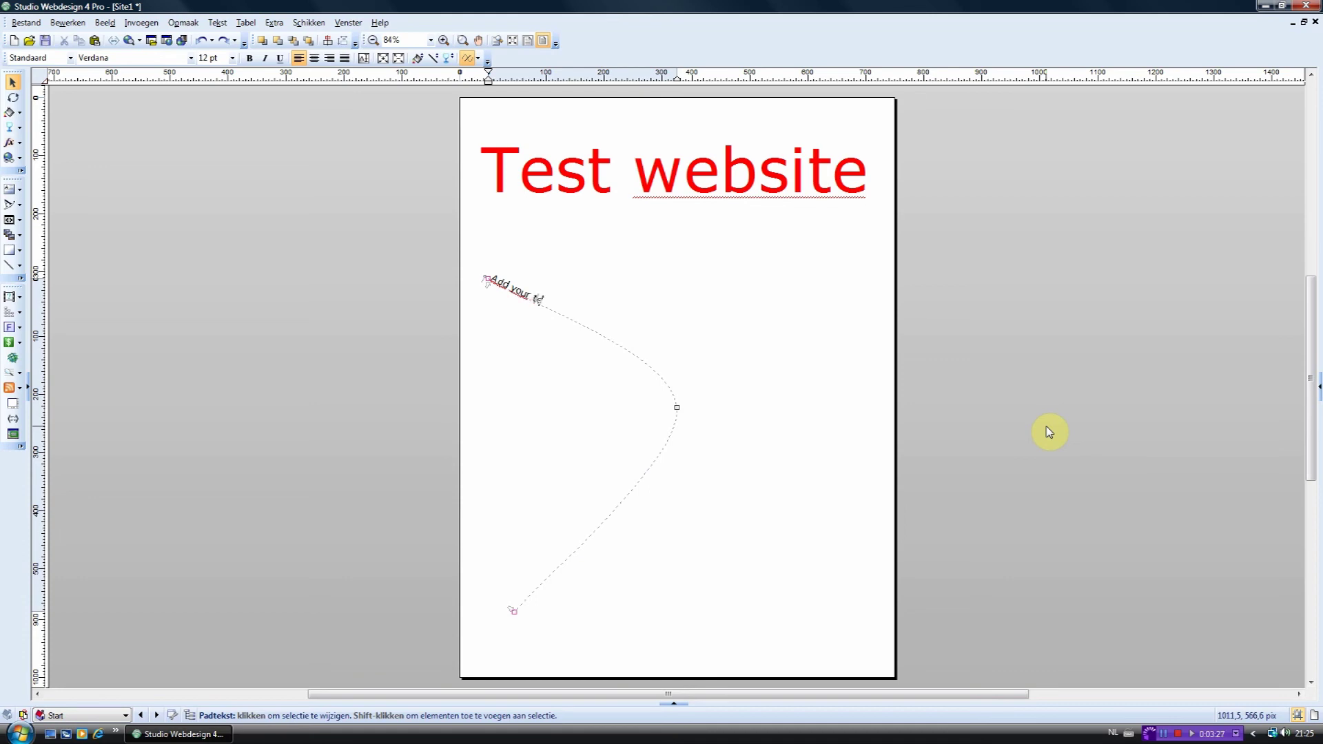
- Fill the curved path with "Add your text here," followed by random letters up to its end, and deselect it
type("here, kdfjdkfdklaksdlfsdlfksdlfjsldkgdlskdlskdlsdk")
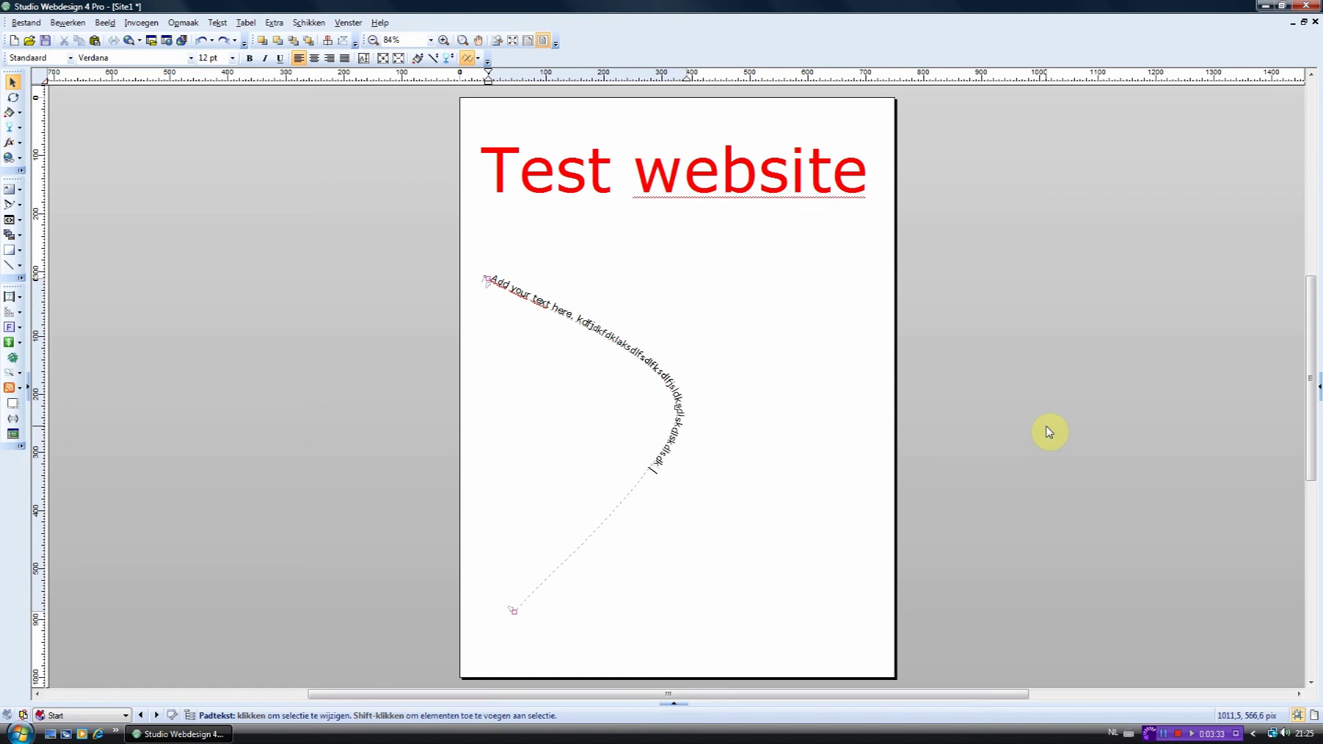
type("sdjslkdslksdlksdlksdlksdljfkdljfkdkdfjdkfkkdjl")
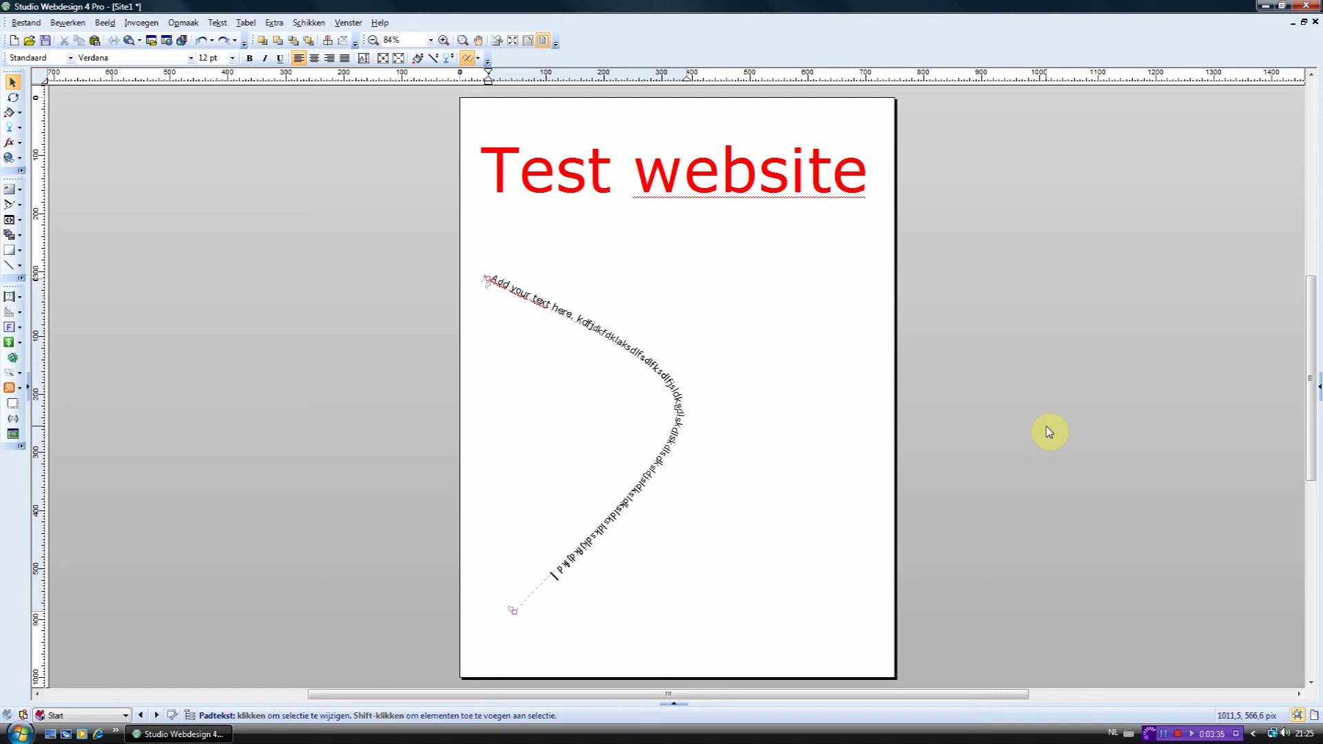
type("dksl")
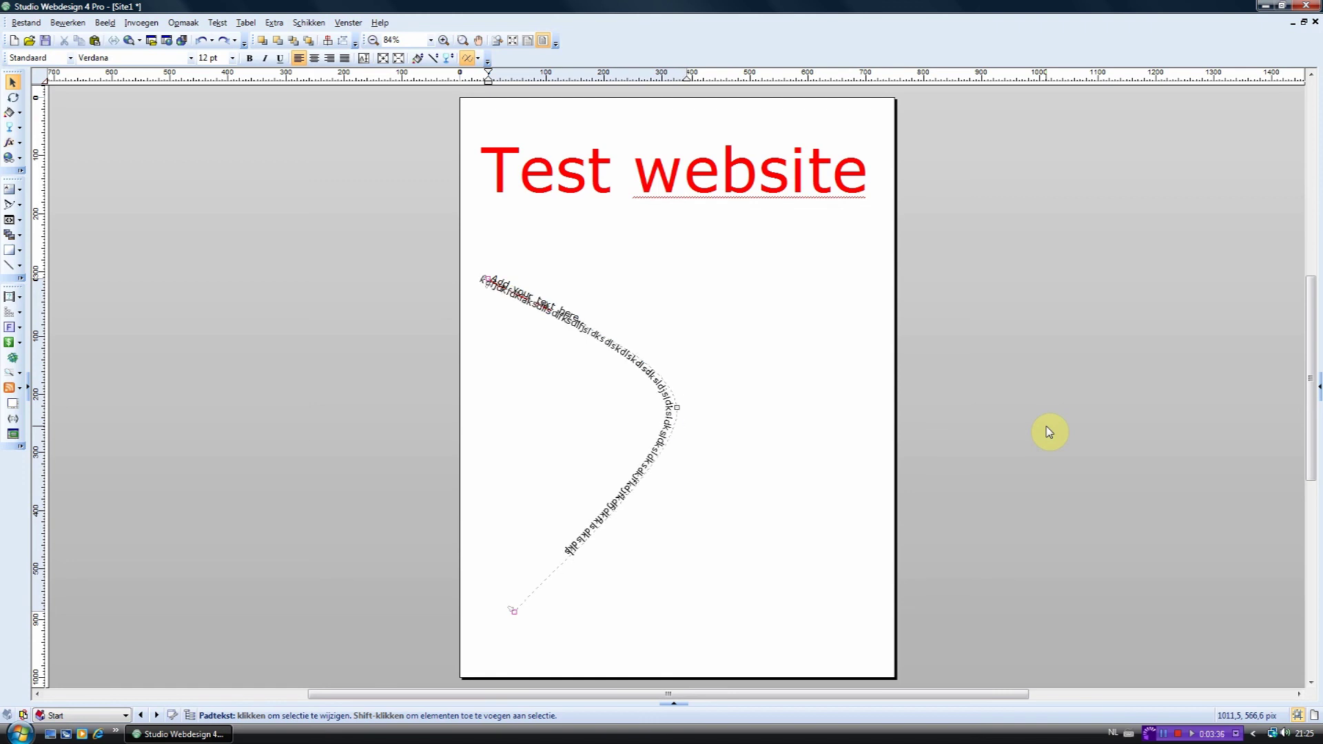
key("Escape")
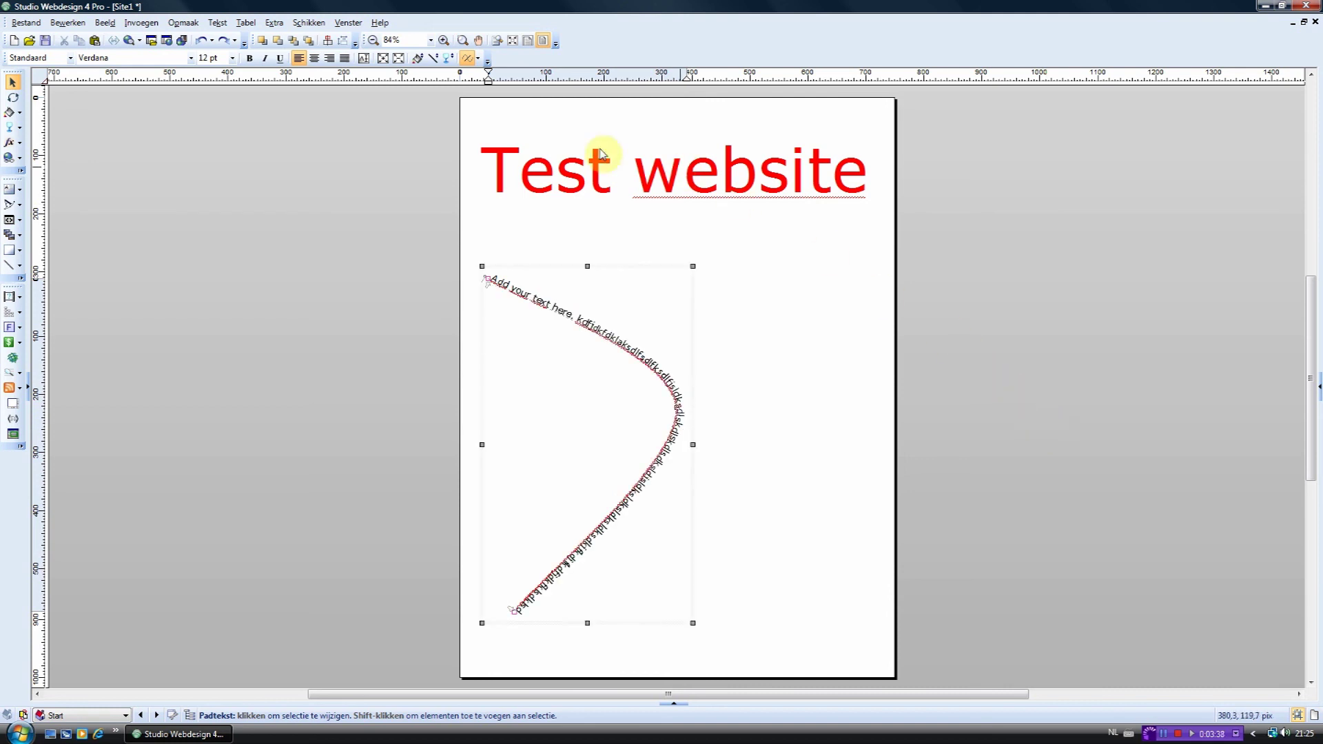
left_click(842, 506)
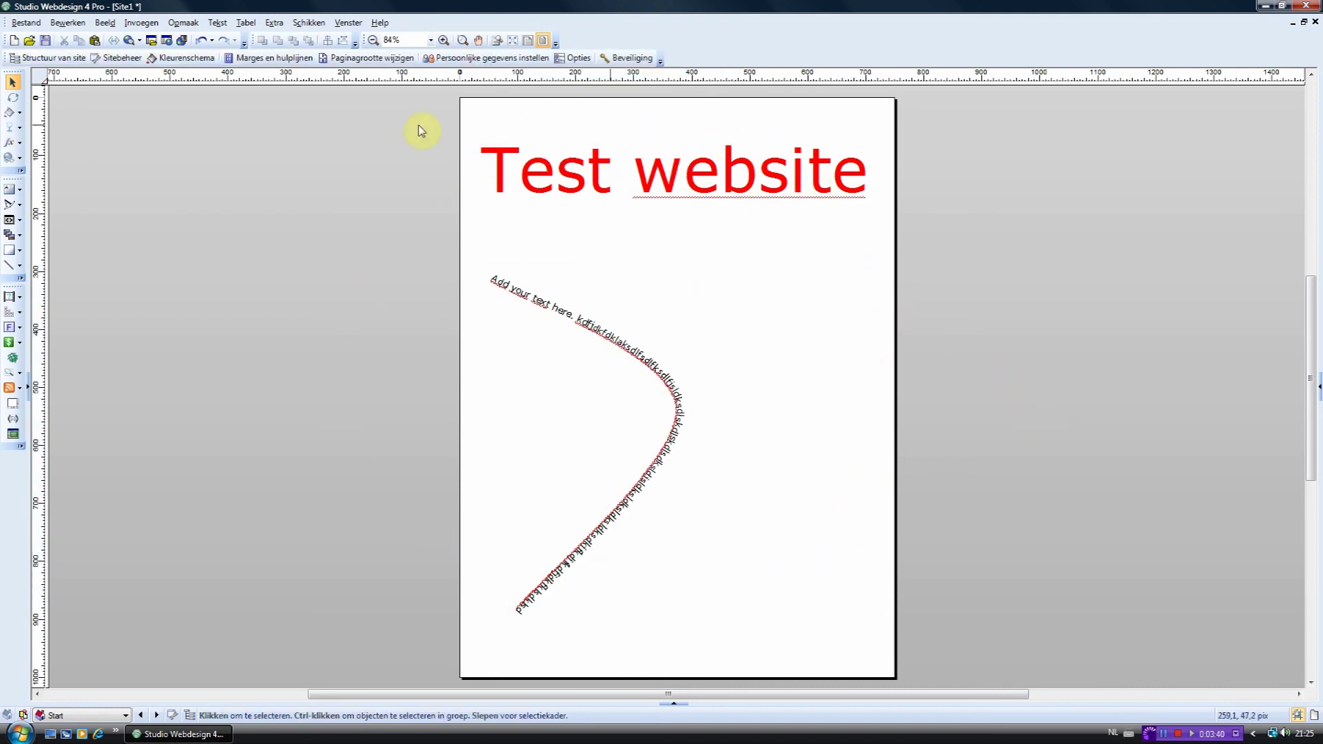